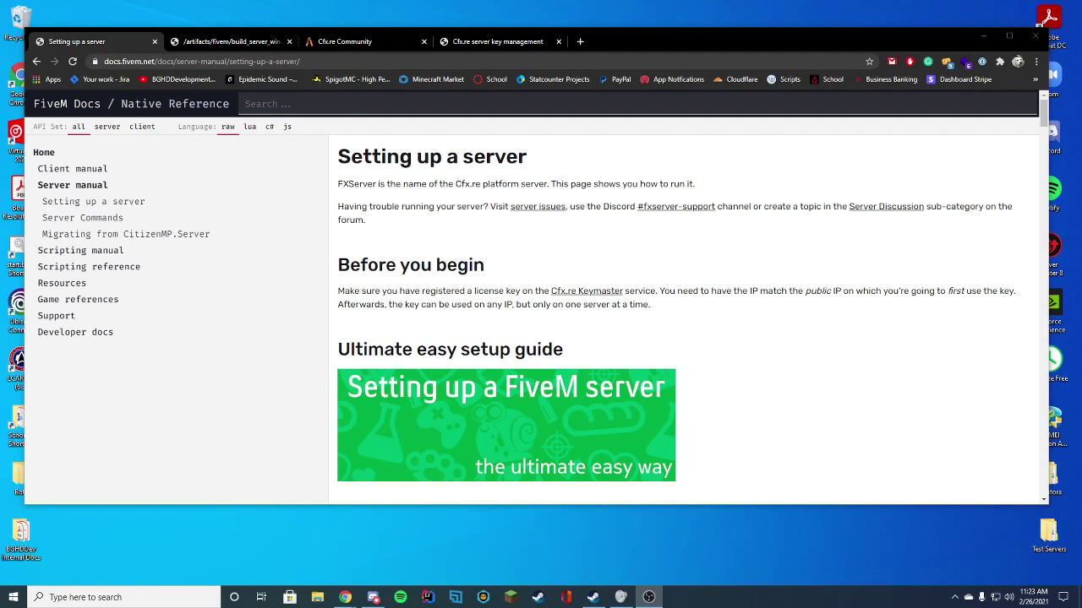
Step: Review the FiveM server setup guide, the Windows build list, the Cfx.re forum and the Keymaster key list
{"action": "scroll", "coordinate": [754, 272], "scroll_direction": "down", "scroll_amount": 3}
{"action": "scroll", "coordinate": [753, 272], "scroll_direction": "up", "scroll_amount": 3}
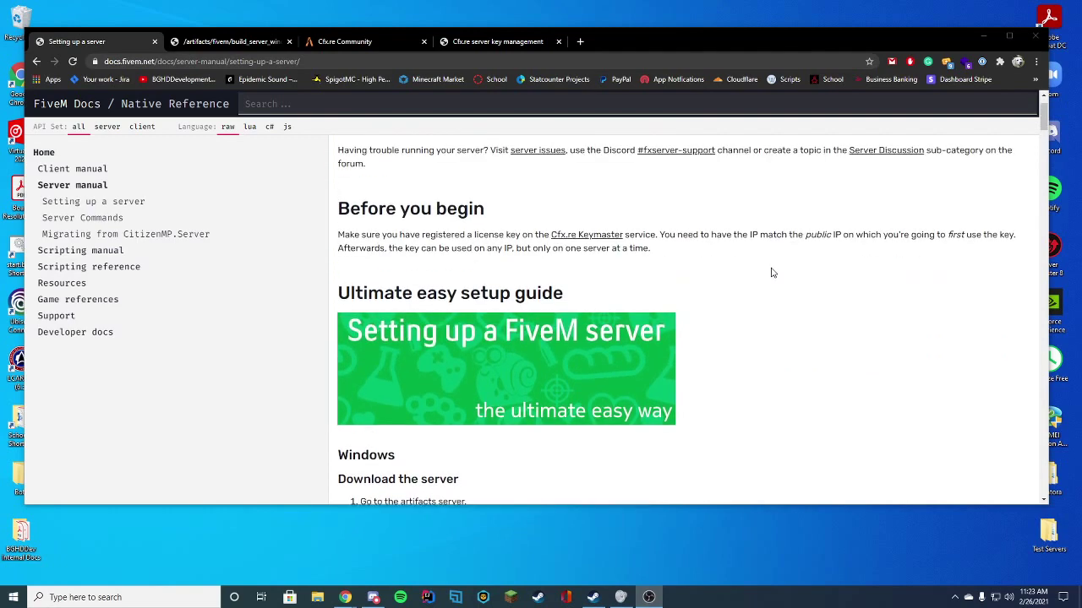
{"action": "scroll", "coordinate": [771, 272], "scroll_direction": "up", "scroll_amount": 1}
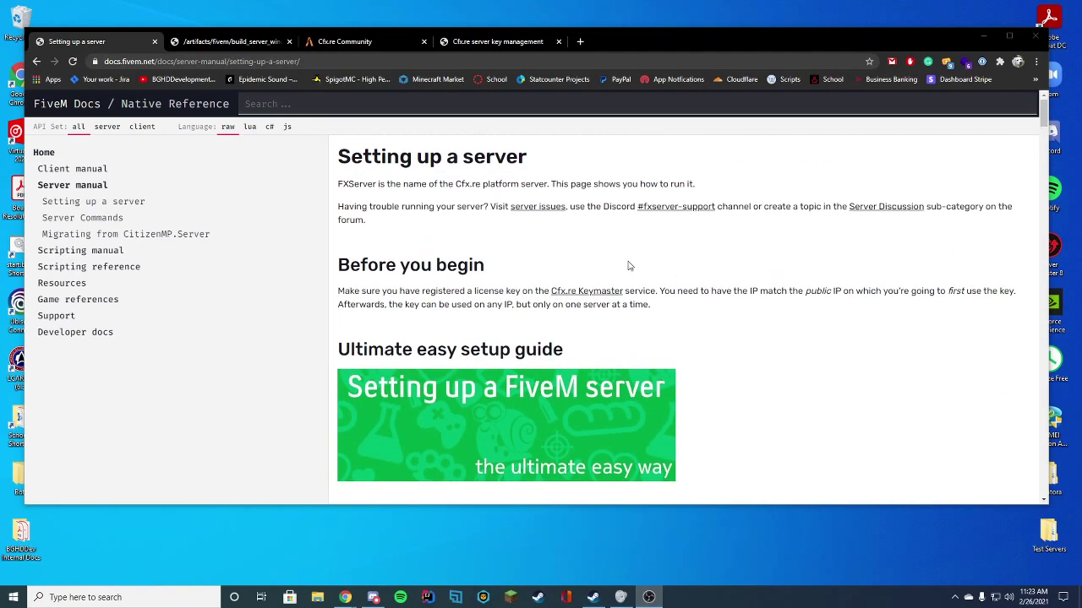
{"action": "left_click", "coordinate": [244, 43]}
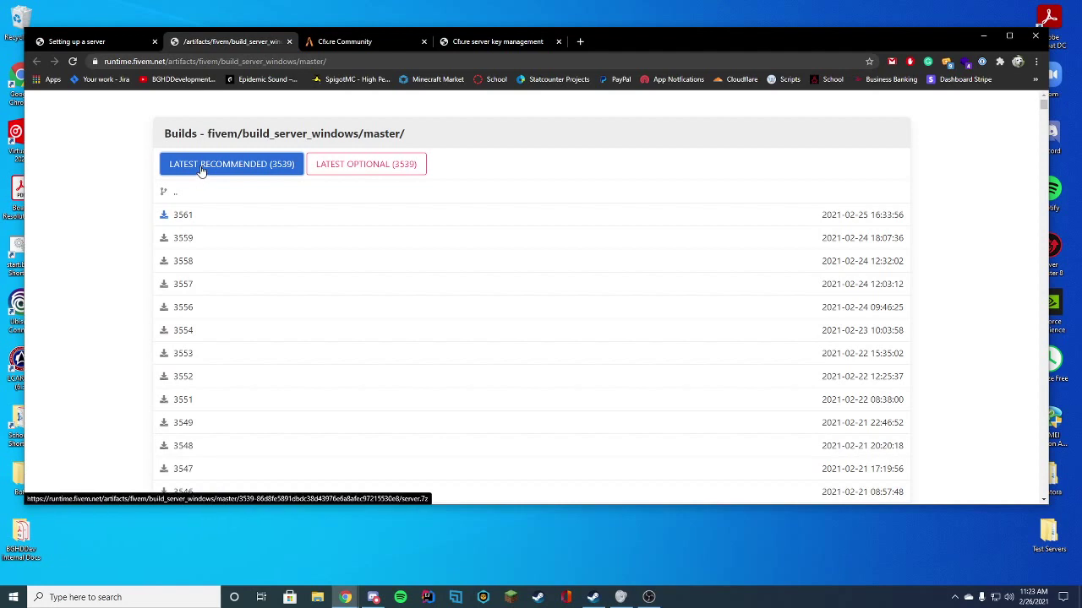
{"action": "left_click", "coordinate": [361, 42]}
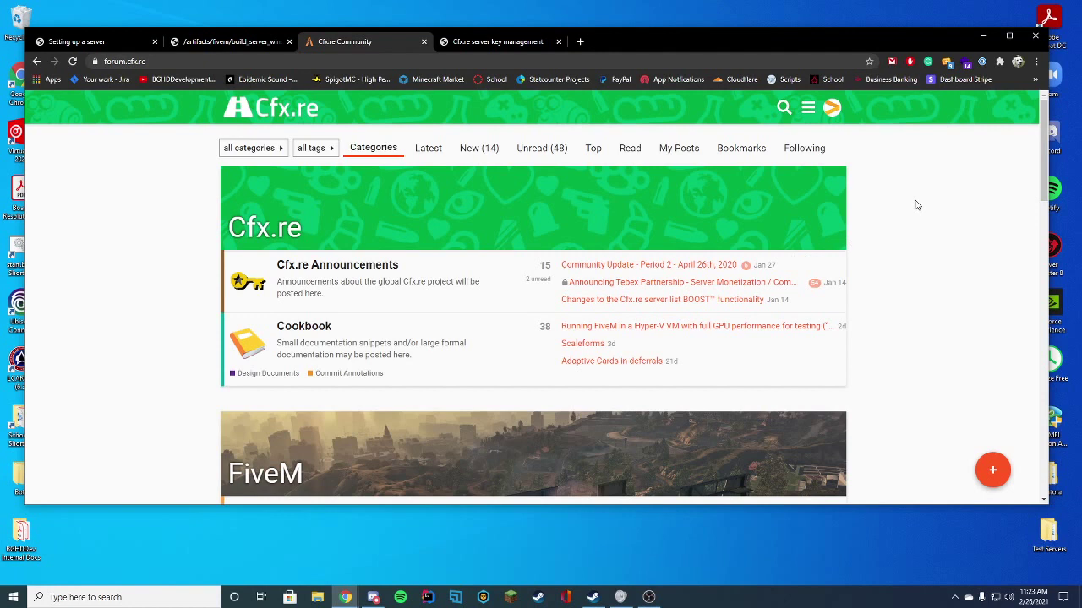
{"action": "left_click", "coordinate": [524, 44]}
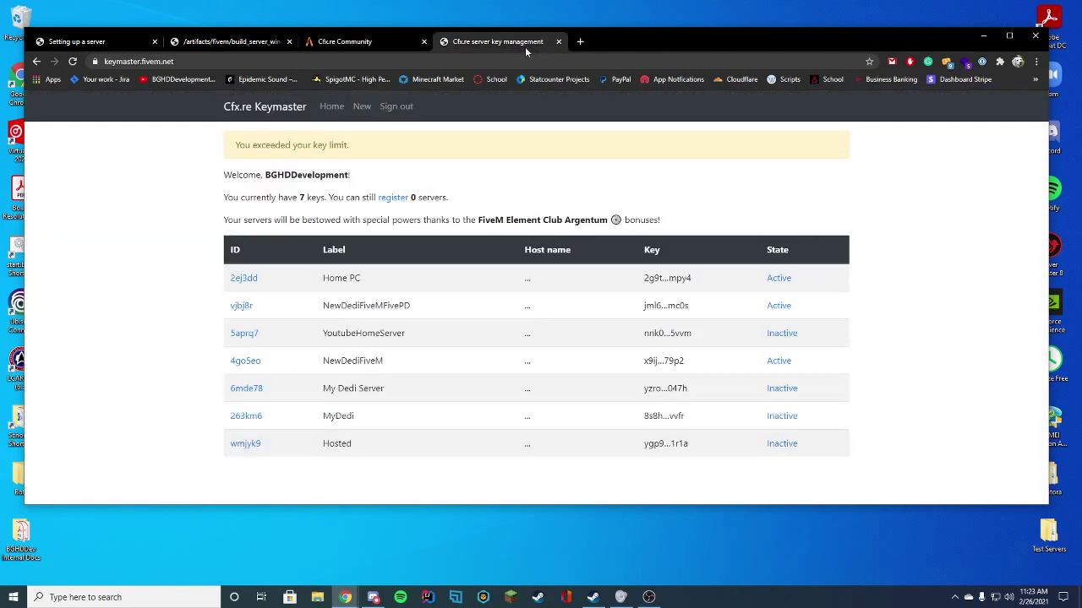
{"action": "left_click", "coordinate": [352, 41]}
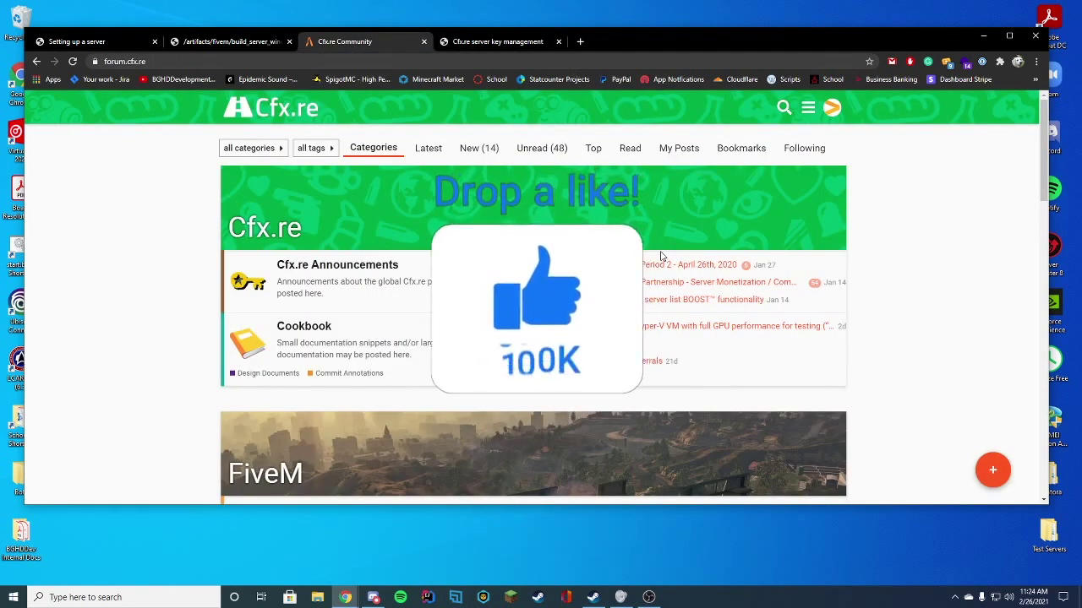
{"action": "left_click", "coordinate": [494, 44]}
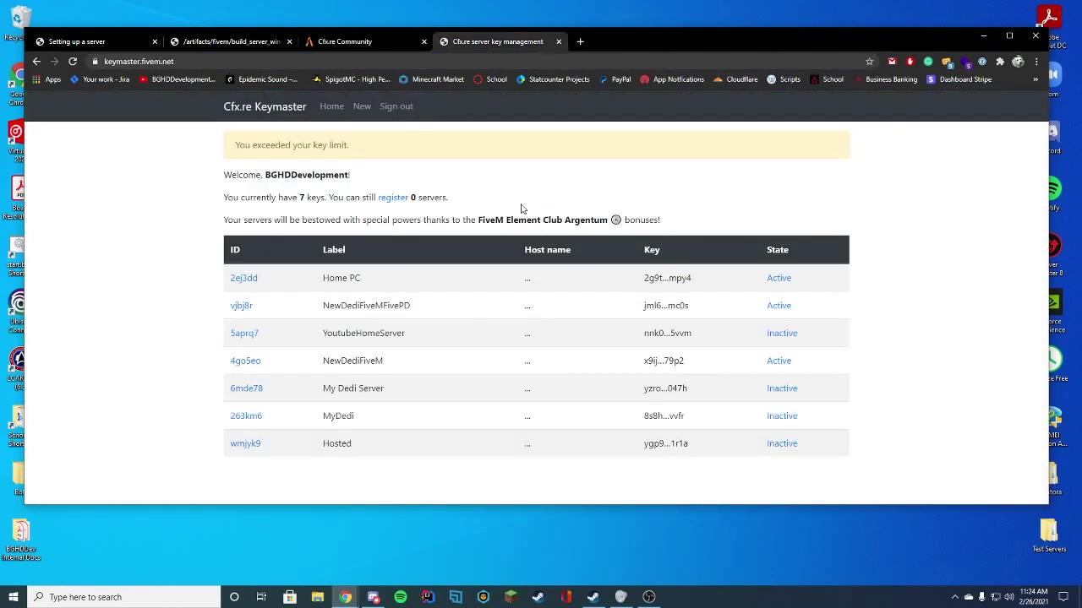
{"action": "left_click", "coordinate": [311, 44]}
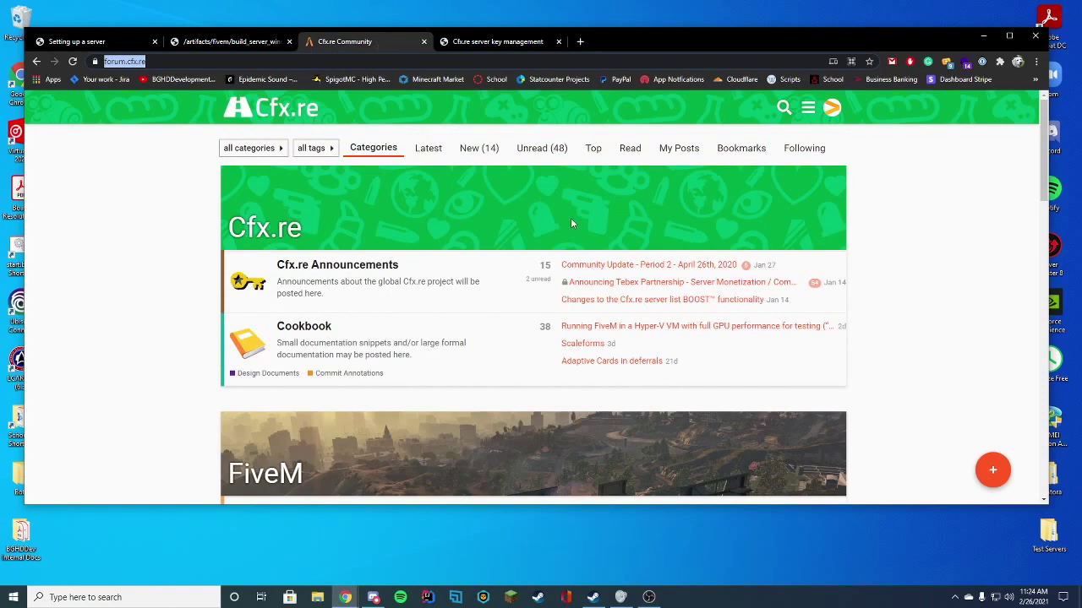
Step: Follow the setup guide's artifacts server link and download the latest recommended Windows server build (3539)
{"action": "left_click", "coordinate": [110, 41]}
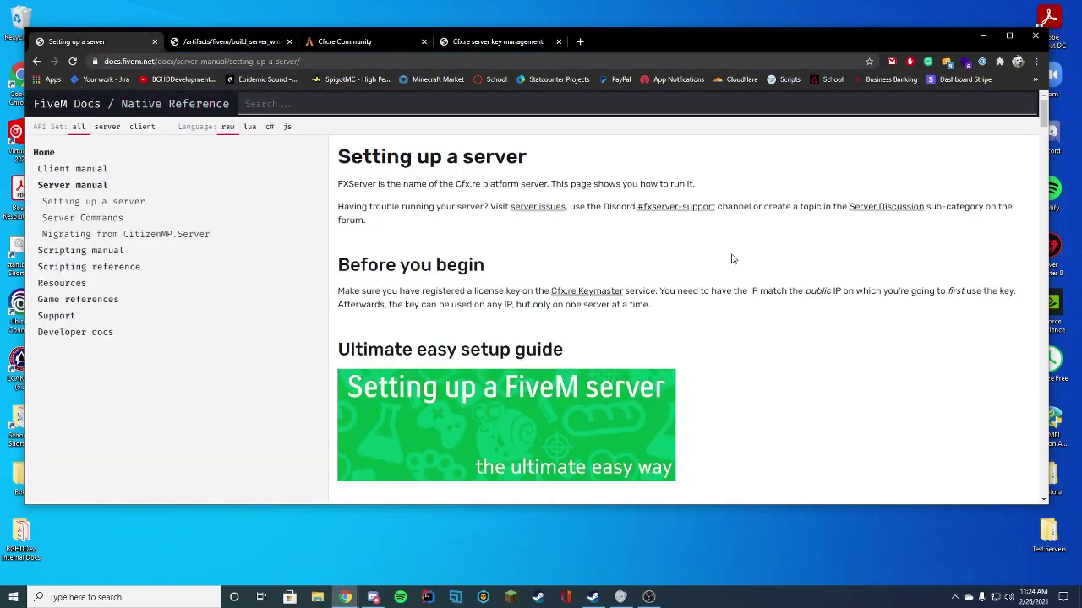
{"action": "scroll", "coordinate": [728, 256], "scroll_direction": "down", "scroll_amount": 3}
{"action": "scroll", "coordinate": [717, 250], "scroll_direction": "up", "scroll_amount": 1}
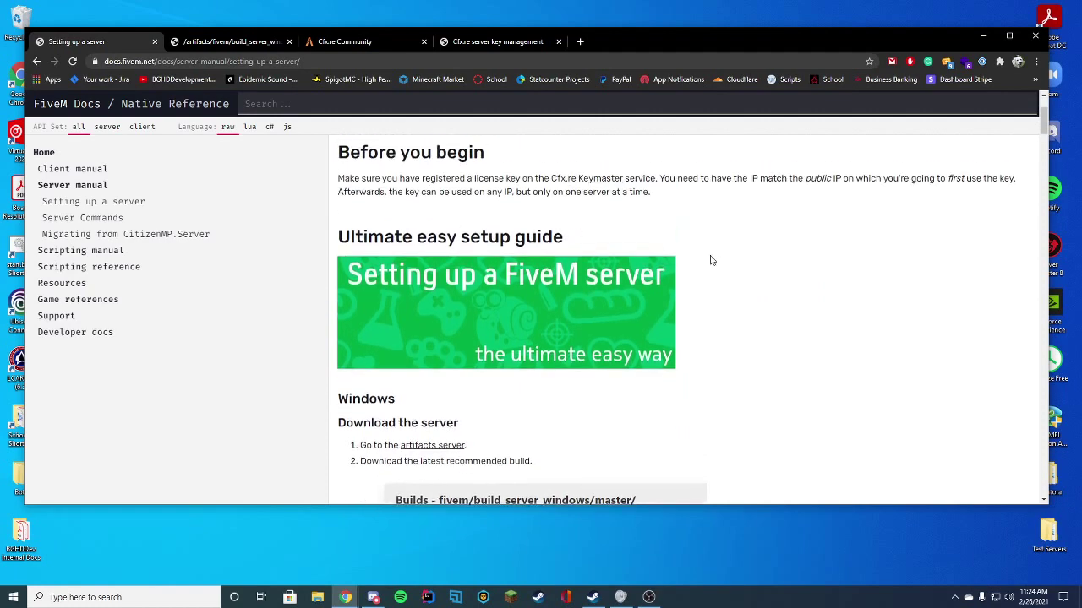
{"action": "scroll", "coordinate": [710, 261], "scroll_direction": "down", "scroll_amount": 3}
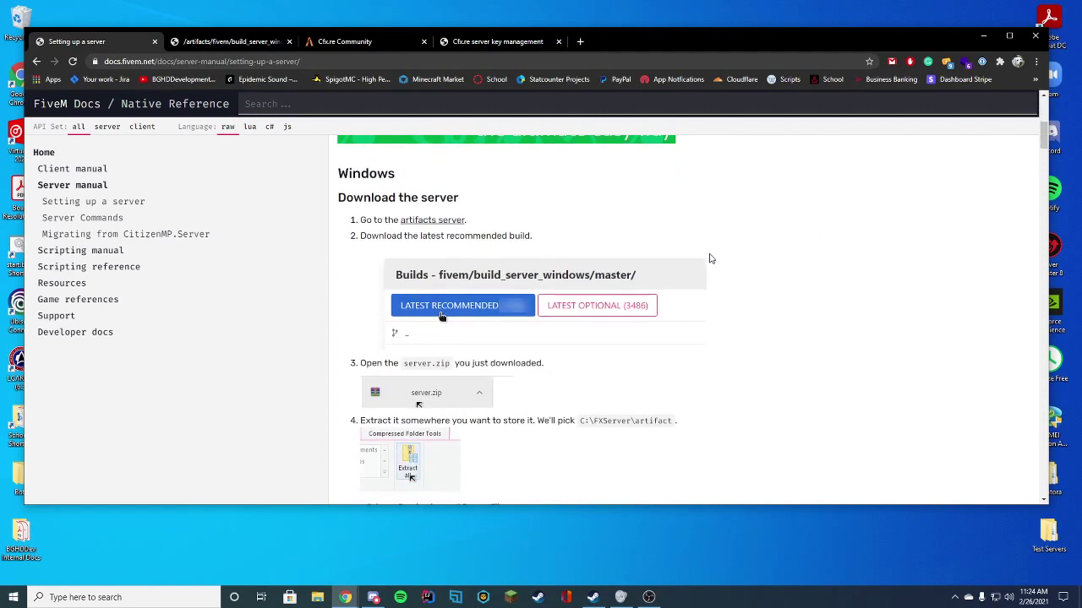
{"action": "left_click", "coordinate": [441, 222]}
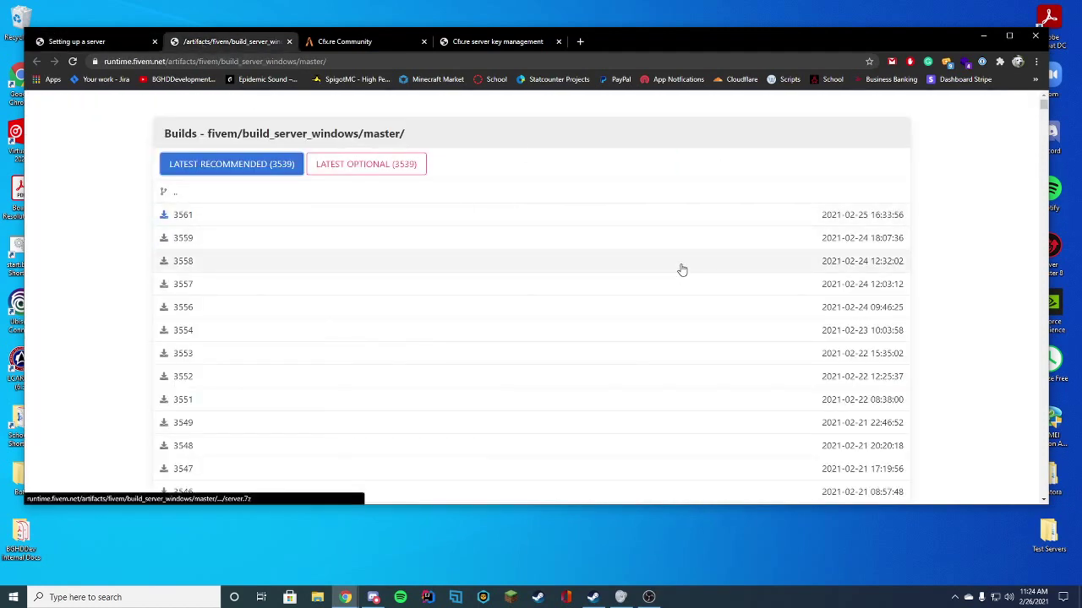
{"action": "left_click", "coordinate": [178, 172]}
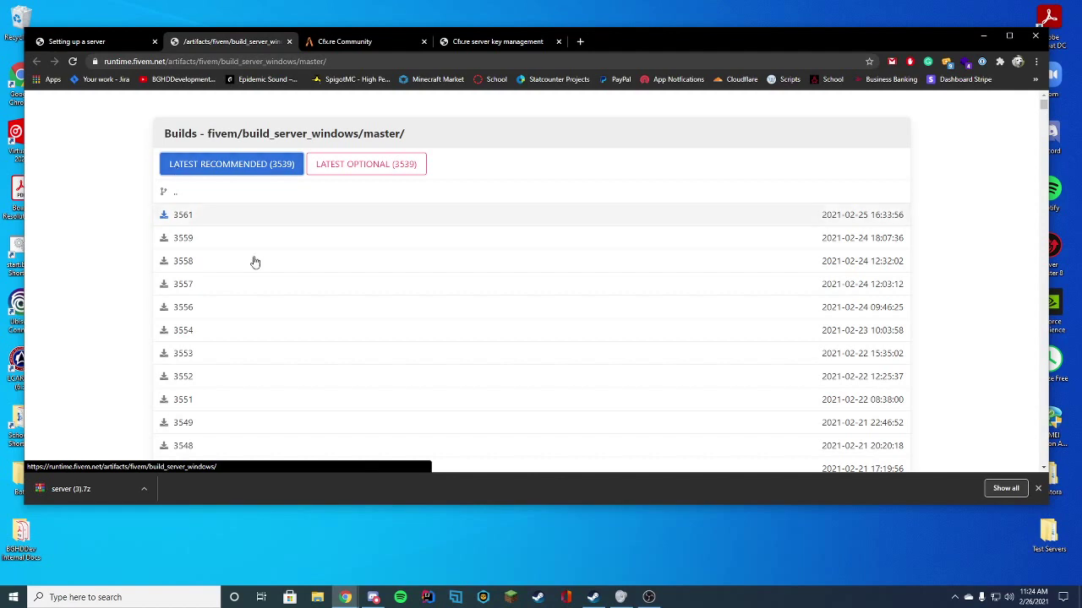
Step: In File Explorer, create a folder named NewFiveMServer on Local Disk (C:) and open it
{"action": "left_click", "coordinate": [319, 602]}
{"action": "left_click_drag", "start_coordinate": [290, 147], "coordinate": [538, 253]}
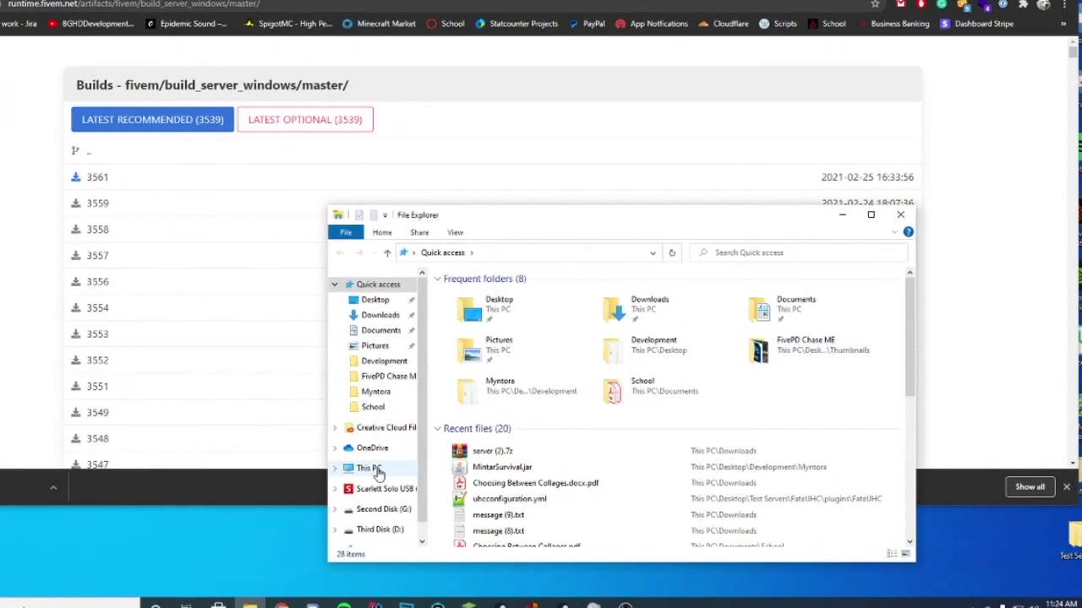
{"action": "left_click", "coordinate": [372, 468]}
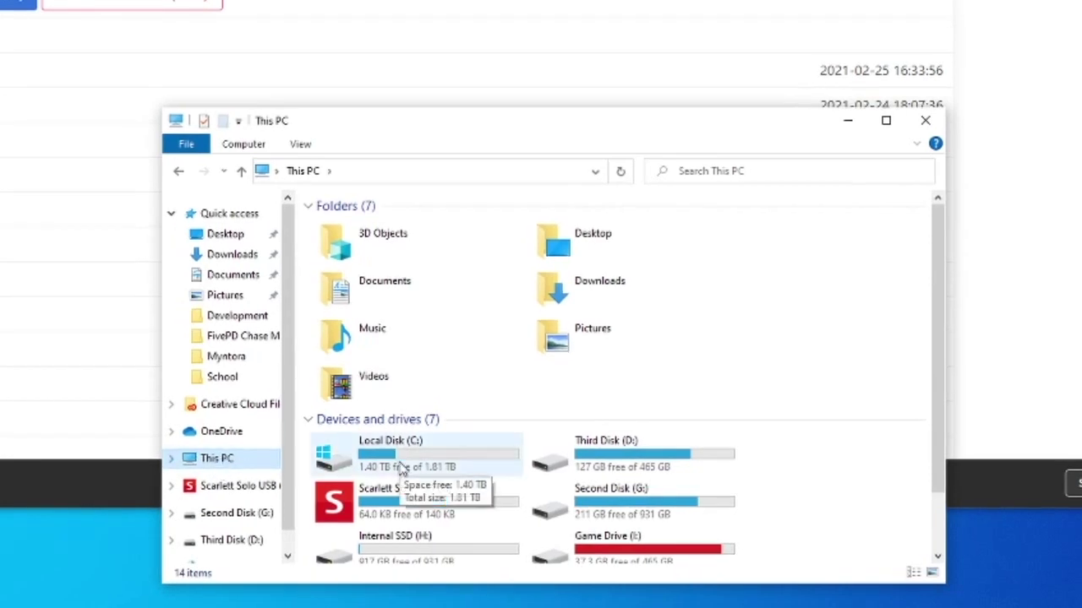
{"action": "double_click", "coordinate": [402, 468]}
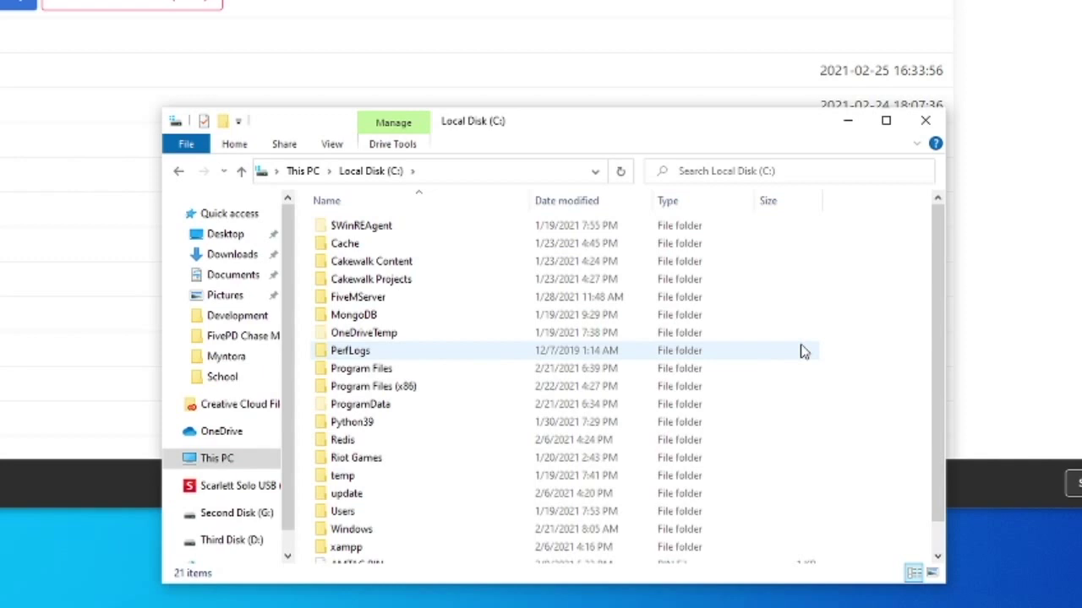
{"action": "right_click", "coordinate": [915, 385]}
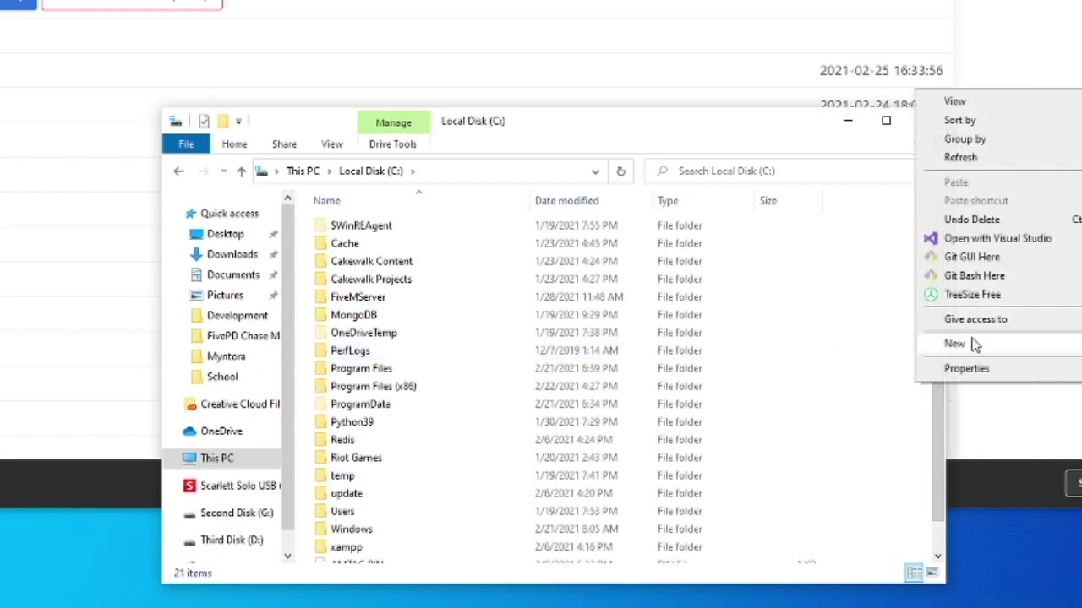
{"action": "mouse_move", "coordinate": [974, 344]}
{"action": "left_click", "coordinate": [884, 350]}
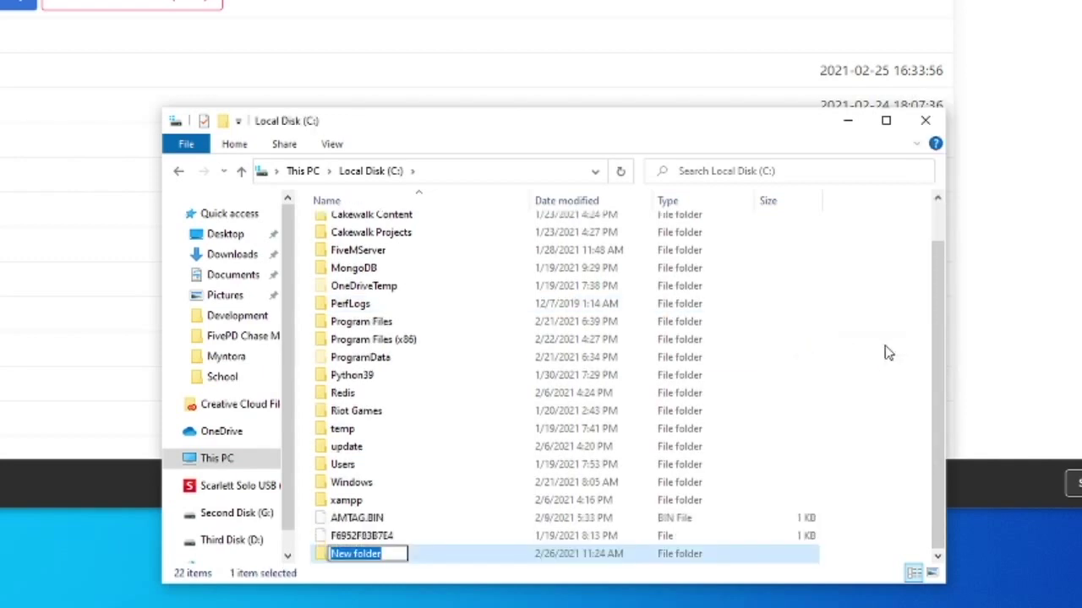
{"action": "type", "text": "NewFive"}
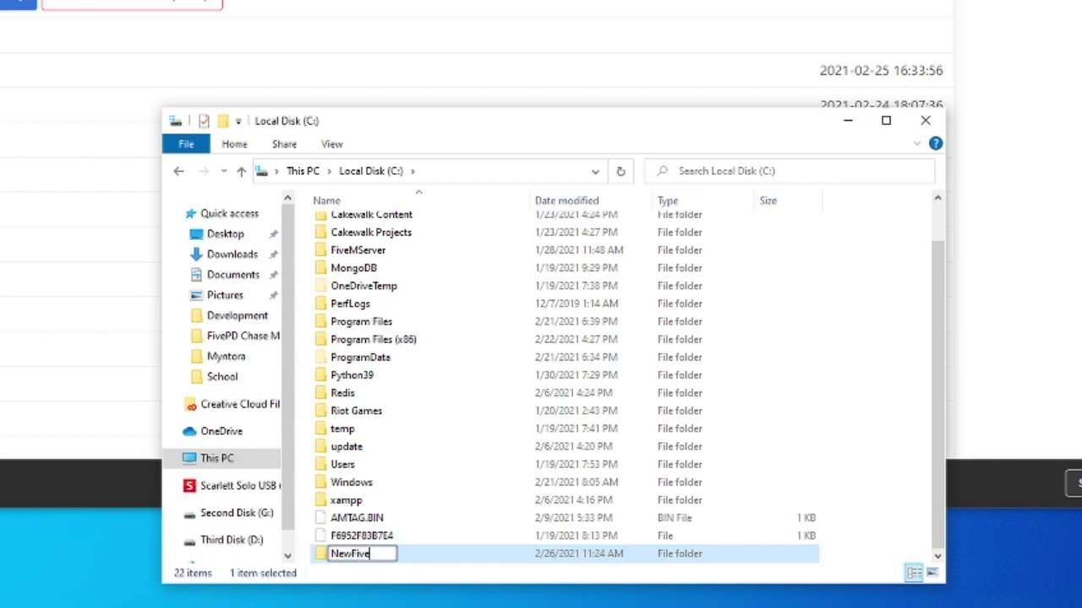
{"action": "type", "text": "MServer"}
{"action": "key", "text": "Return"}
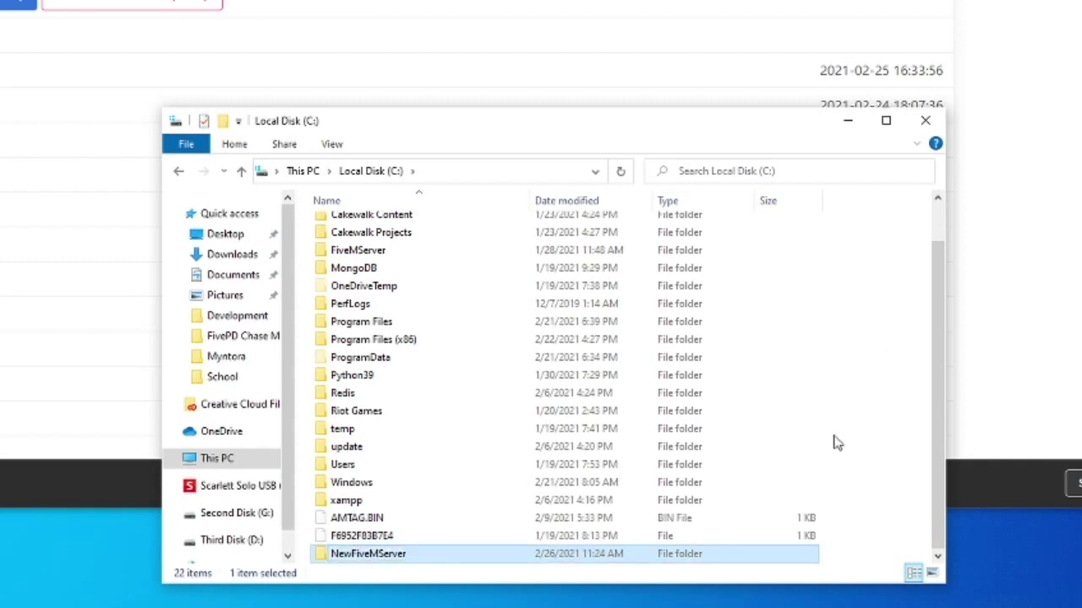
{"action": "double_click", "coordinate": [571, 555]}
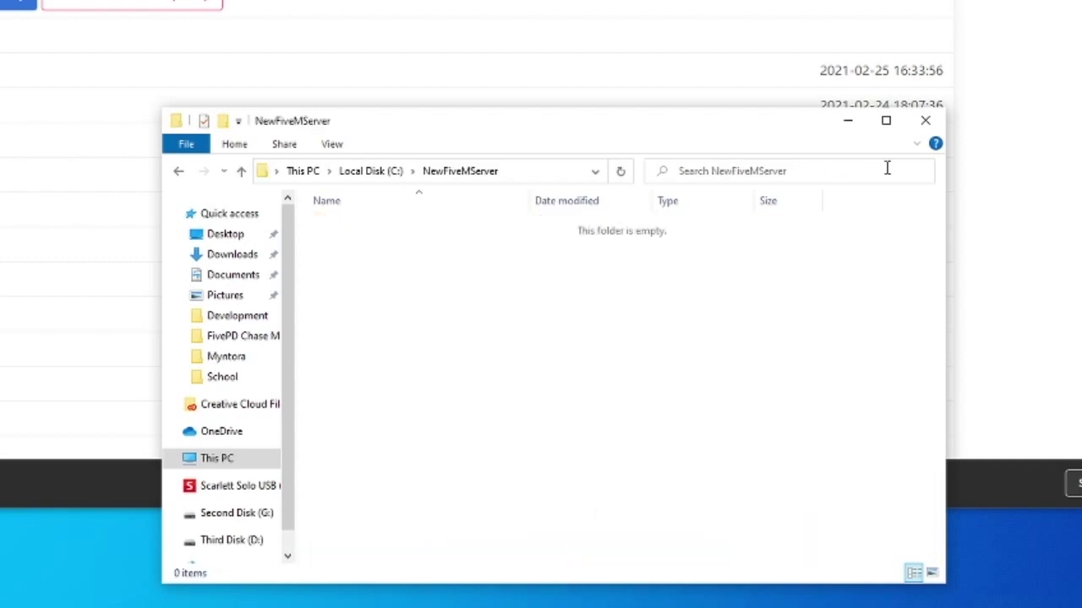
Step: Check the folder's display options for file name extensions and hidden items
{"action": "left_click", "coordinate": [917, 144]}
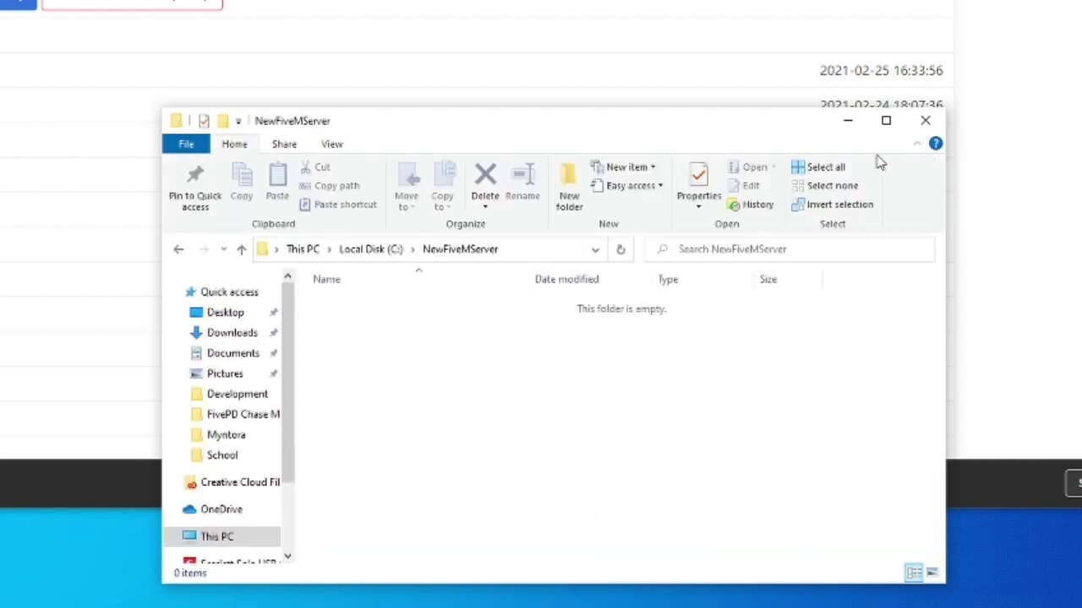
{"action": "left_click", "coordinate": [332, 144]}
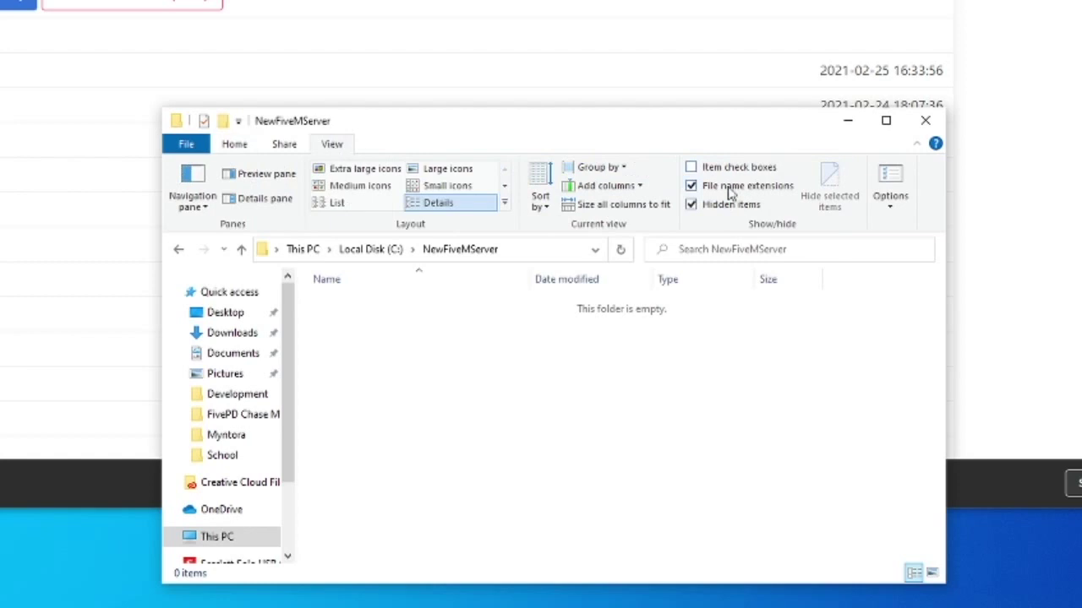
{"action": "left_click", "coordinate": [915, 145]}
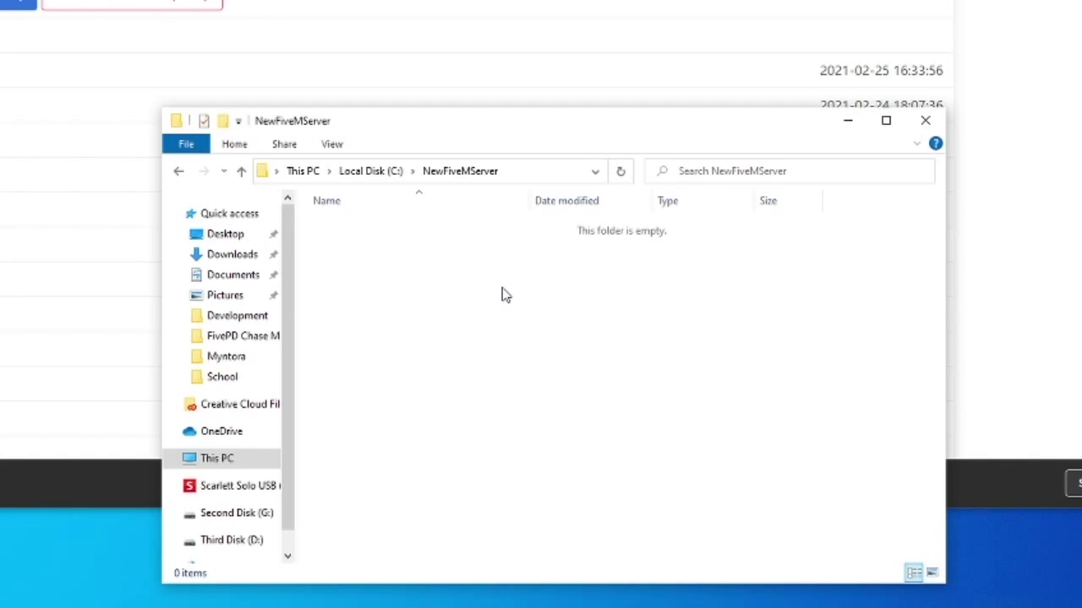
Step: Extract the entire contents of the downloaded server (3).7z archive into the NewFiveMServer folder and close the archive
{"action": "left_click_drag", "start_coordinate": [415, 127], "coordinate": [322, 127]}
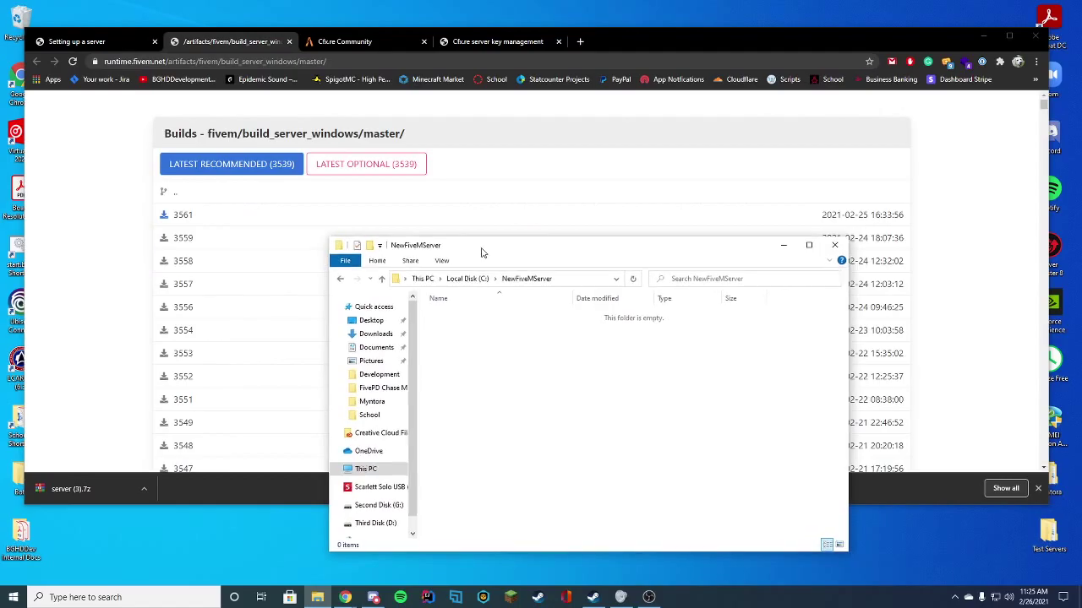
{"action": "left_click", "coordinate": [90, 494]}
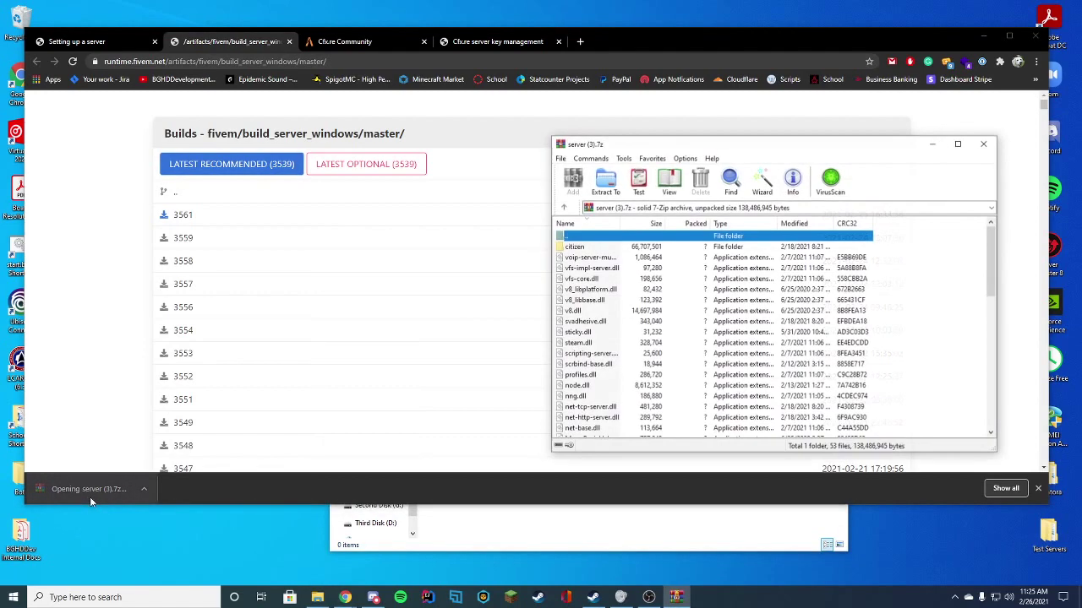
{"action": "left_click", "coordinate": [577, 247]}
{"action": "scroll", "coordinate": [587, 354], "scroll_direction": "down", "scroll_amount": 12}
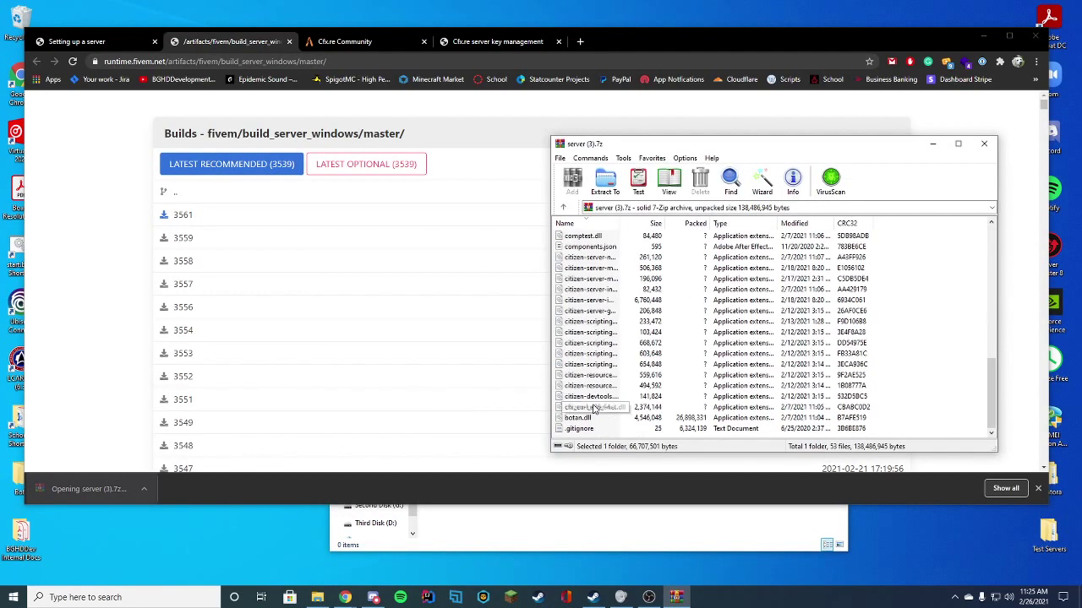
{"action": "left_click", "coordinate": [581, 431], "text": "shift"}
{"action": "left_click_drag", "start_coordinate": [586, 412], "coordinate": [475, 531]}
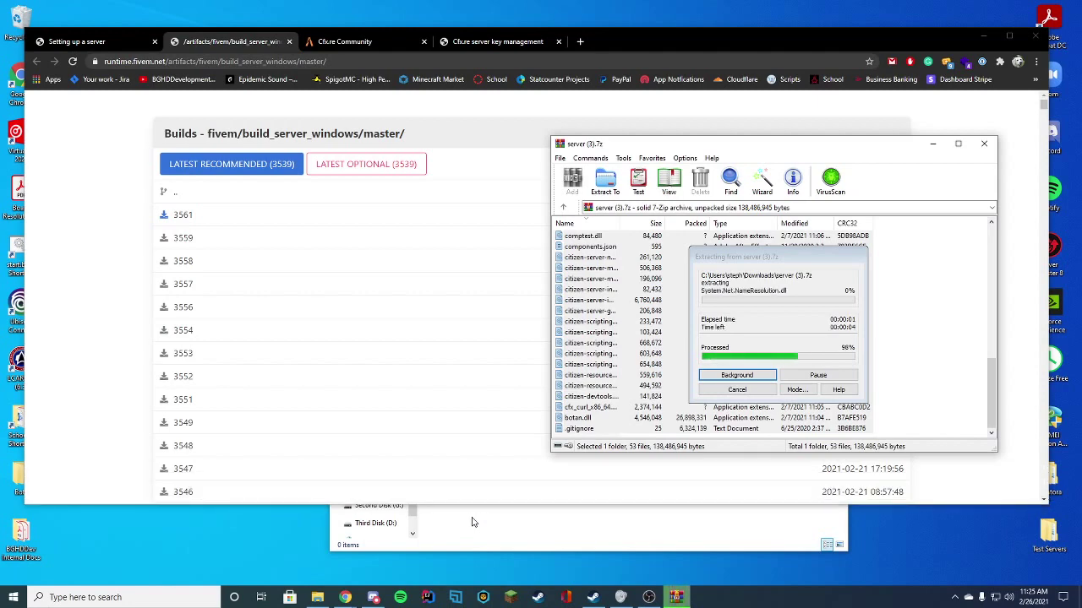
{"action": "left_click", "coordinate": [473, 522]}
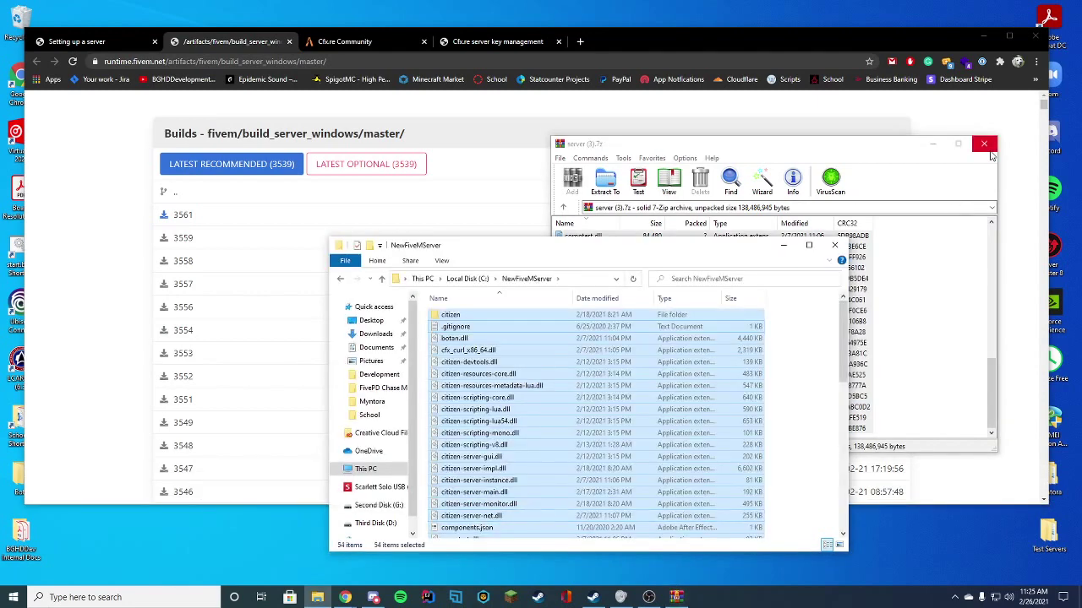
{"action": "left_click", "coordinate": [984, 143]}
Step: Run FXServer.exe from the NewFiveMServer folder
{"action": "scroll", "coordinate": [764, 385], "scroll_direction": "down", "scroll_amount": 6}
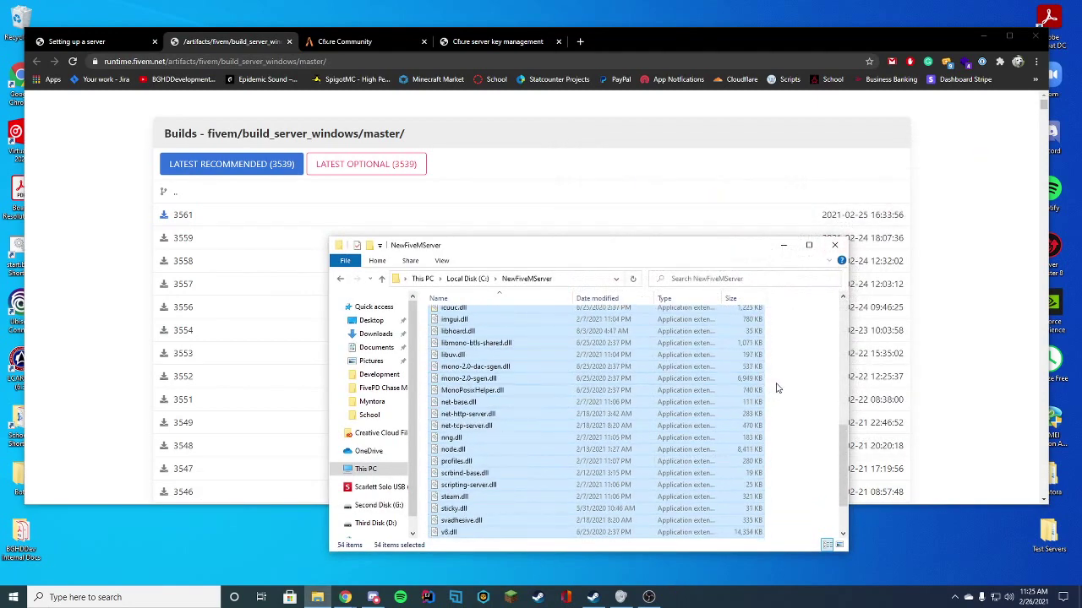
{"action": "left_click", "coordinate": [790, 395]}
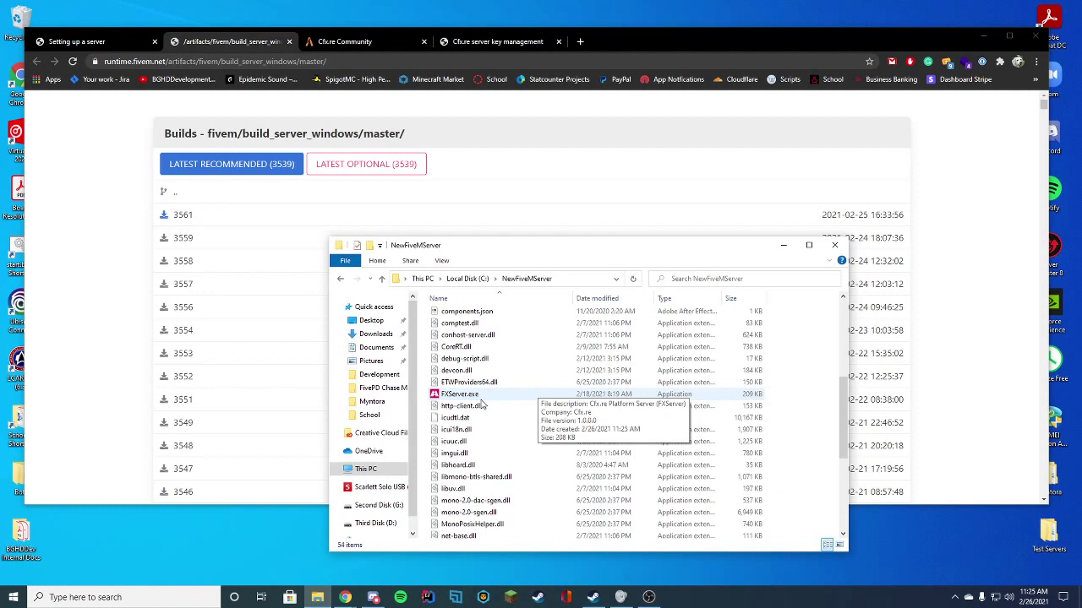
{"action": "double_click", "coordinate": [457, 394]}
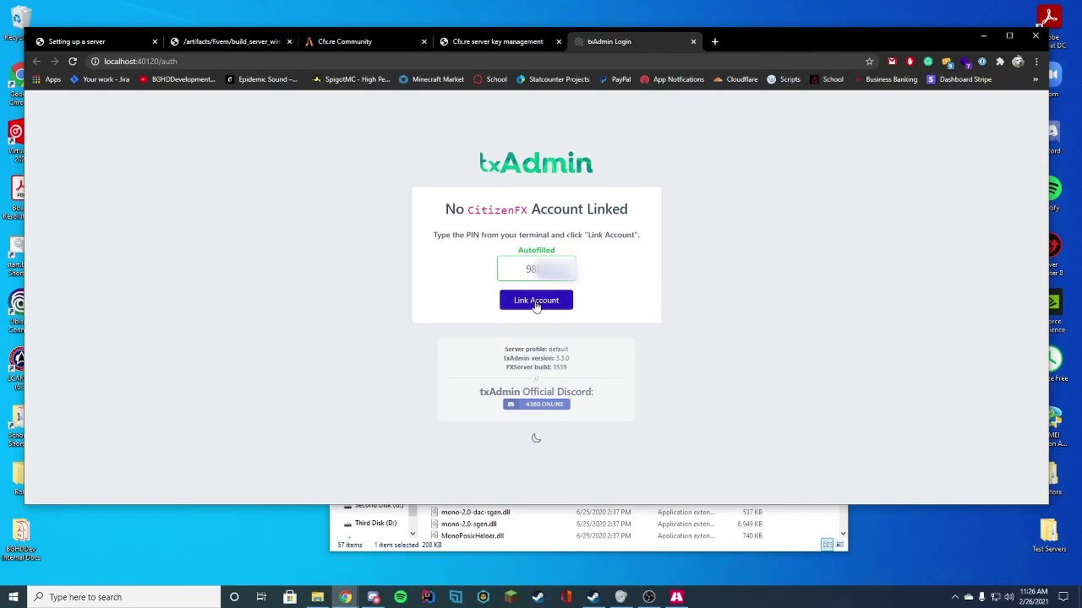
Step: Link the Cfx.re account to txAdmin with the autofilled PIN and grant txAdmin the requested permissions
{"action": "left_click", "coordinate": [535, 301]}
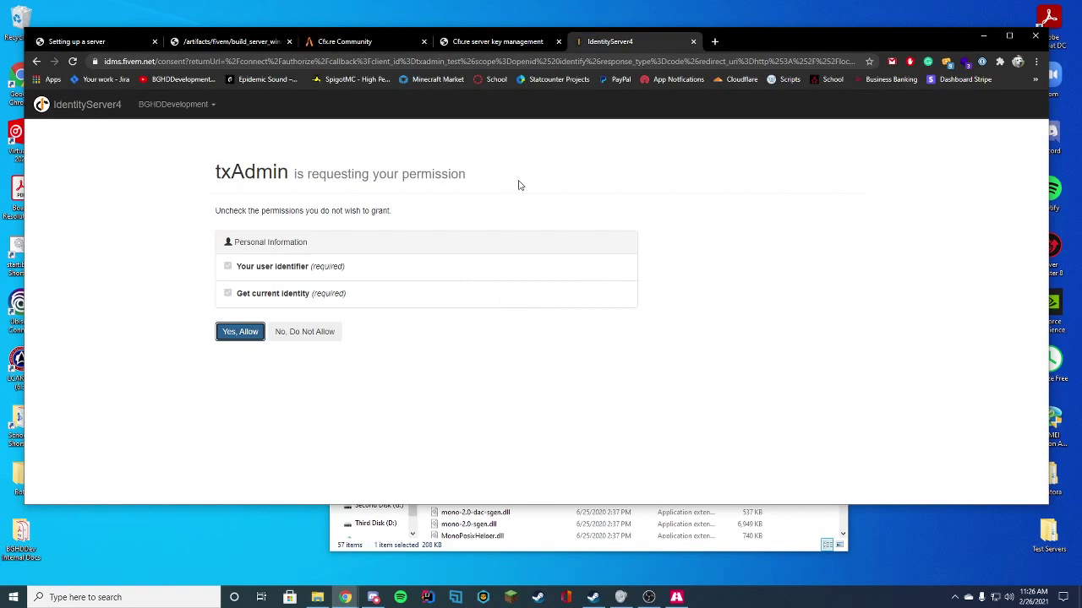
{"action": "left_click", "coordinate": [184, 110]}
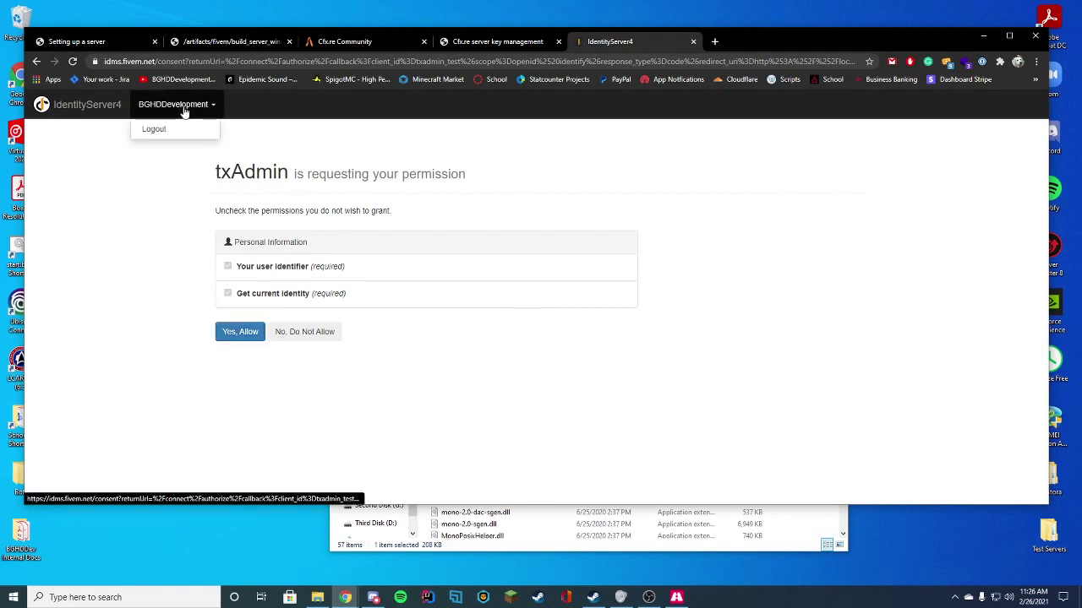
{"action": "left_click", "coordinate": [384, 40]}
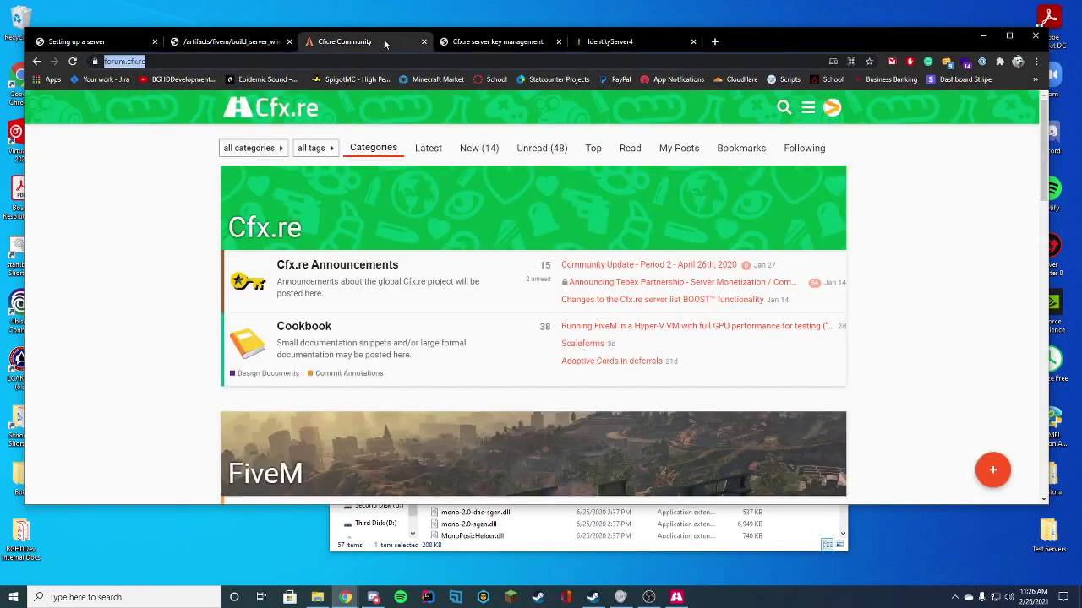
{"action": "left_click", "coordinate": [654, 41]}
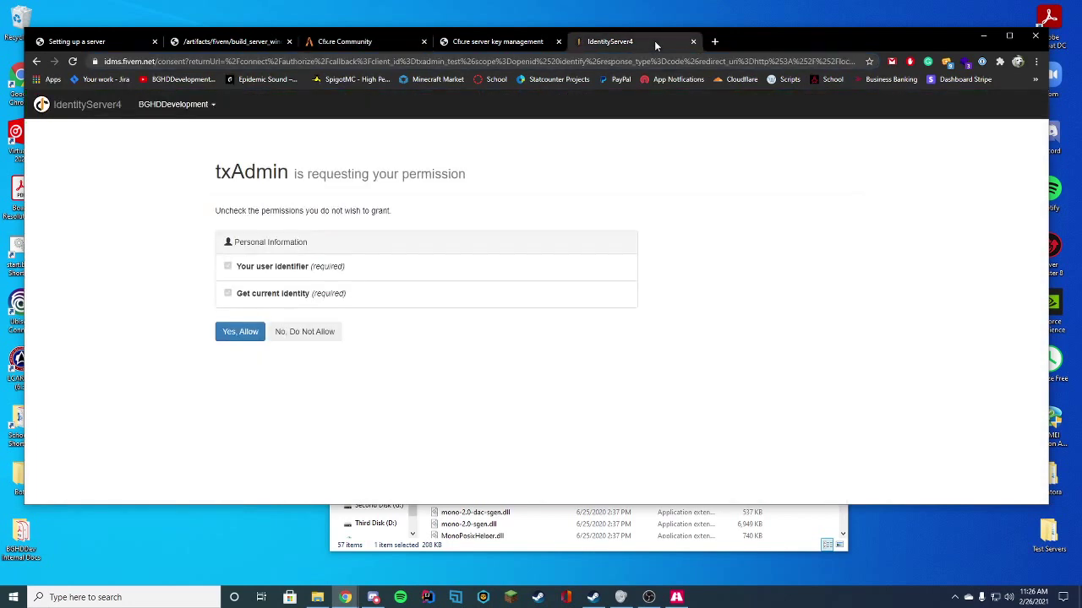
{"action": "left_click", "coordinate": [240, 333]}
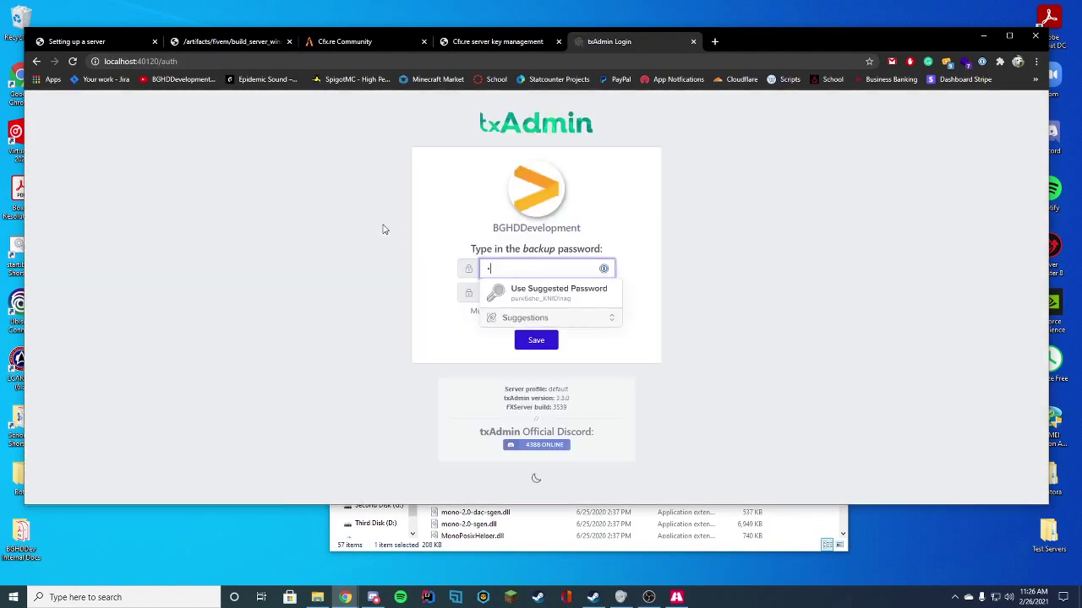
Step: Enter the txAdmin backup password, repeat it for confirmation and save it
{"action": "type", "text": "•••••••••••"}
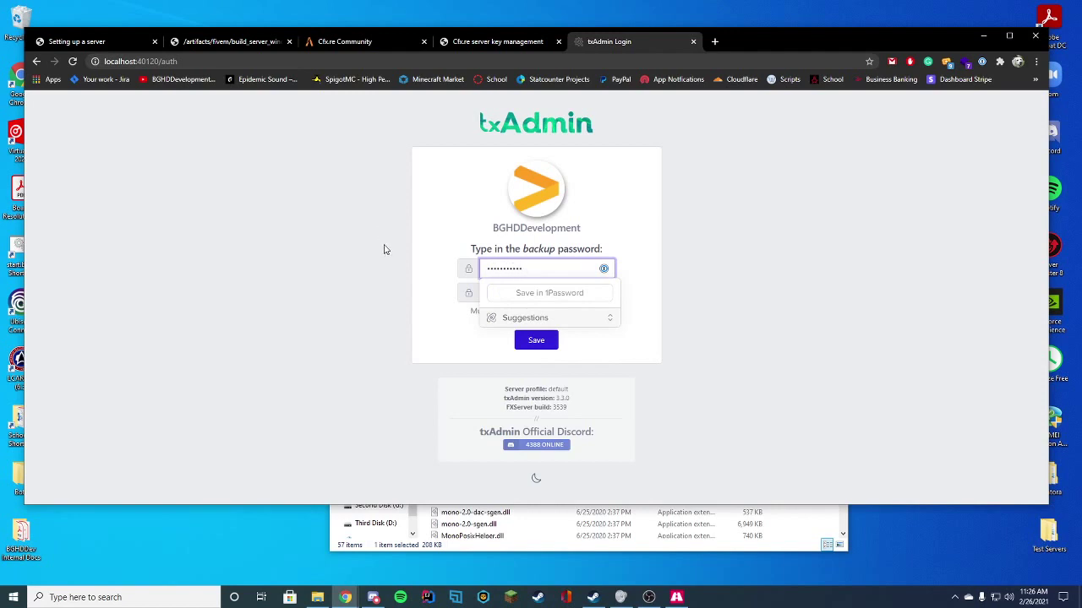
{"action": "left_click", "coordinate": [537, 290]}
{"action": "type", "text": "•••••••••••"}
{"action": "left_click", "coordinate": [692, 247]}
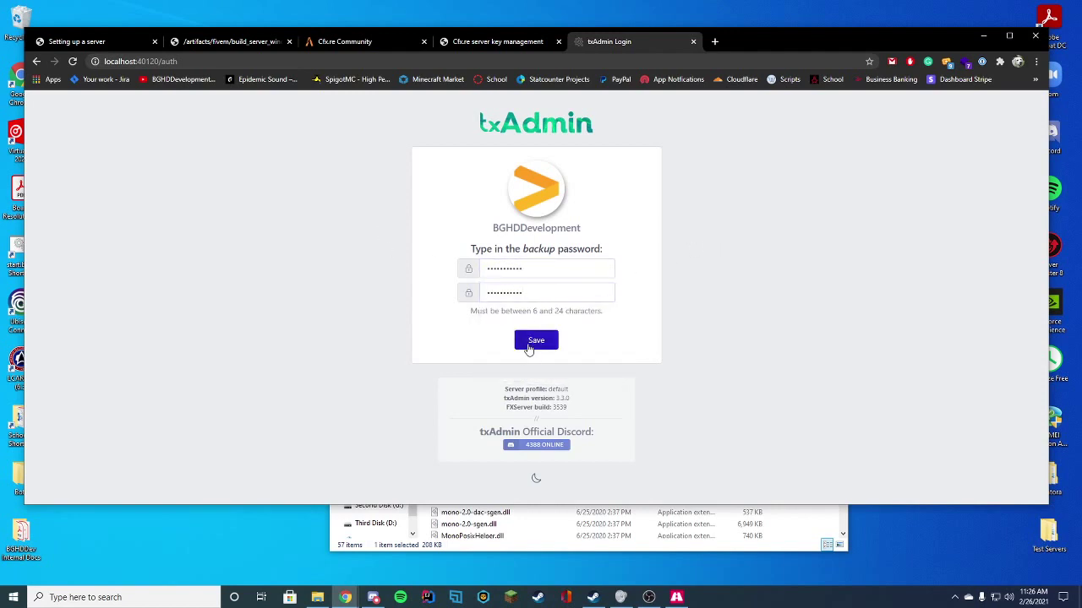
{"action": "left_click", "coordinate": [528, 346]}
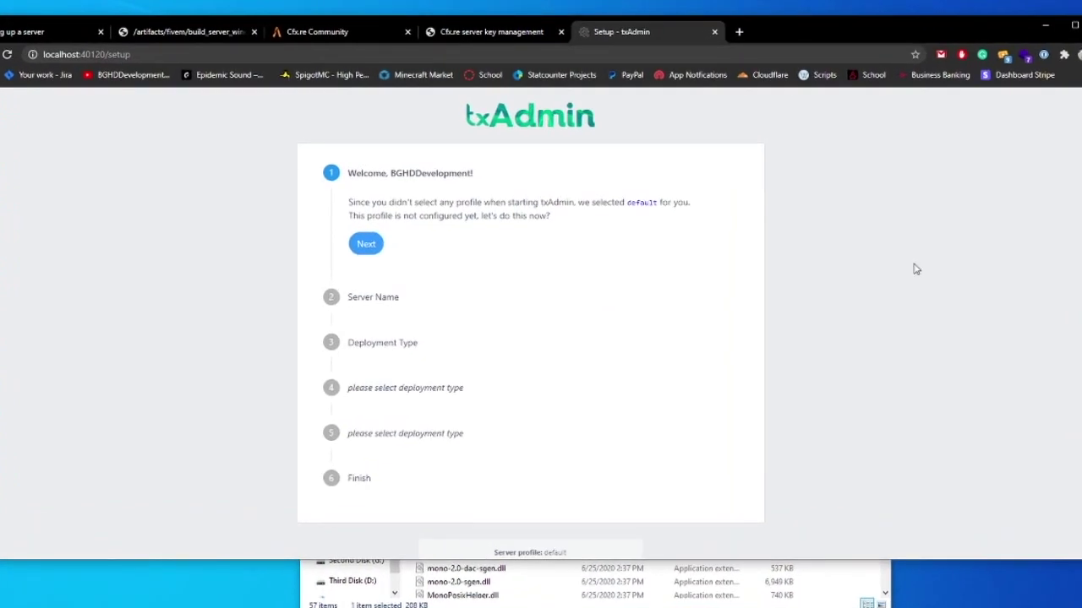
Step: Start the setup of the default profile and set the server name to "BGHDDevelopment Server"
{"action": "left_click", "coordinate": [370, 244]}
{"action": "type", "text": "BGHDDevelopment "}
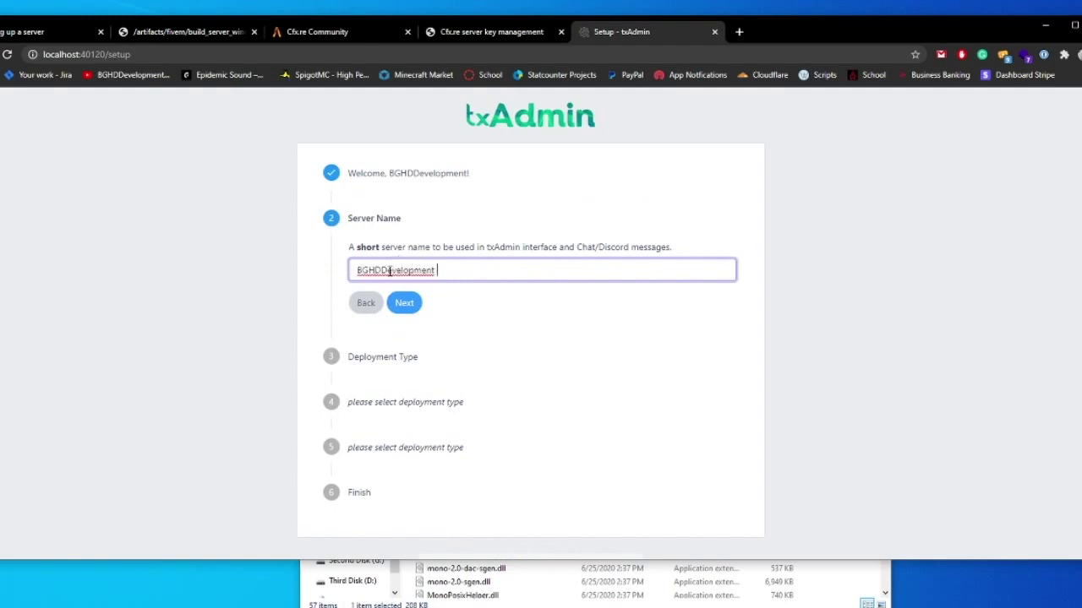
{"action": "type", "text": "Server"}
{"action": "left_click", "coordinate": [941, 239]}
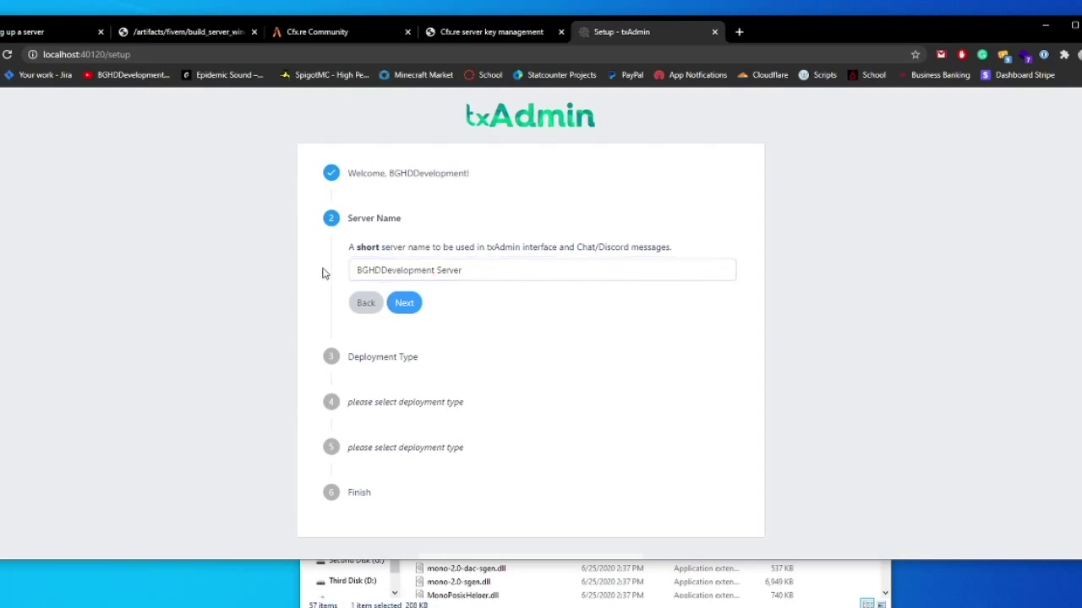
{"action": "left_click", "coordinate": [401, 302]}
Step: Choose the Popular Template deployment type with the CFX Default template
{"action": "scroll", "coordinate": [909, 381], "scroll_direction": "down", "scroll_amount": 1}
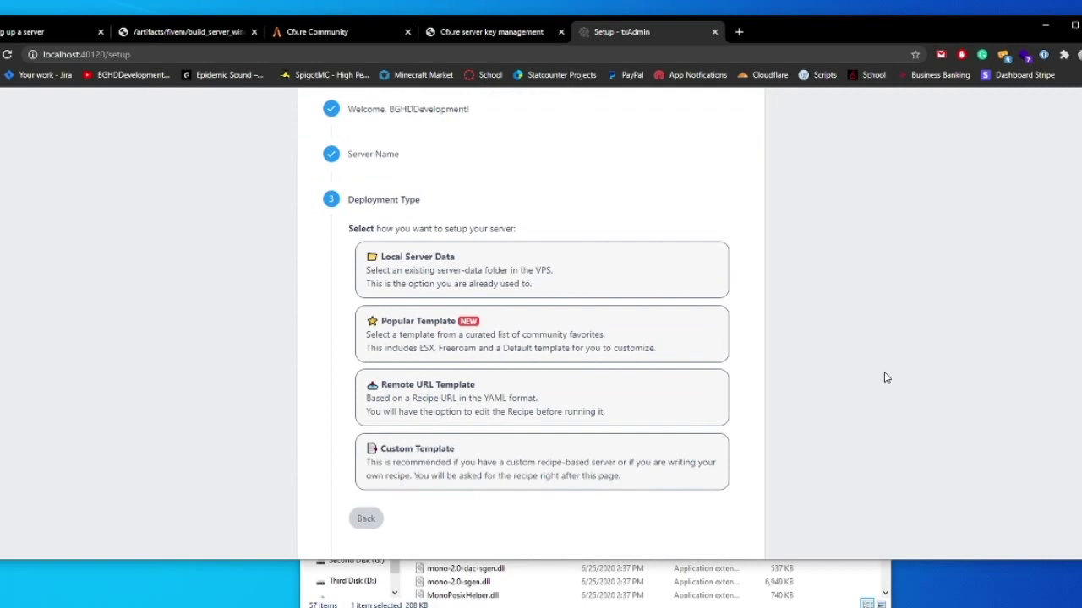
{"action": "scroll", "coordinate": [885, 378], "scroll_direction": "down", "scroll_amount": 1}
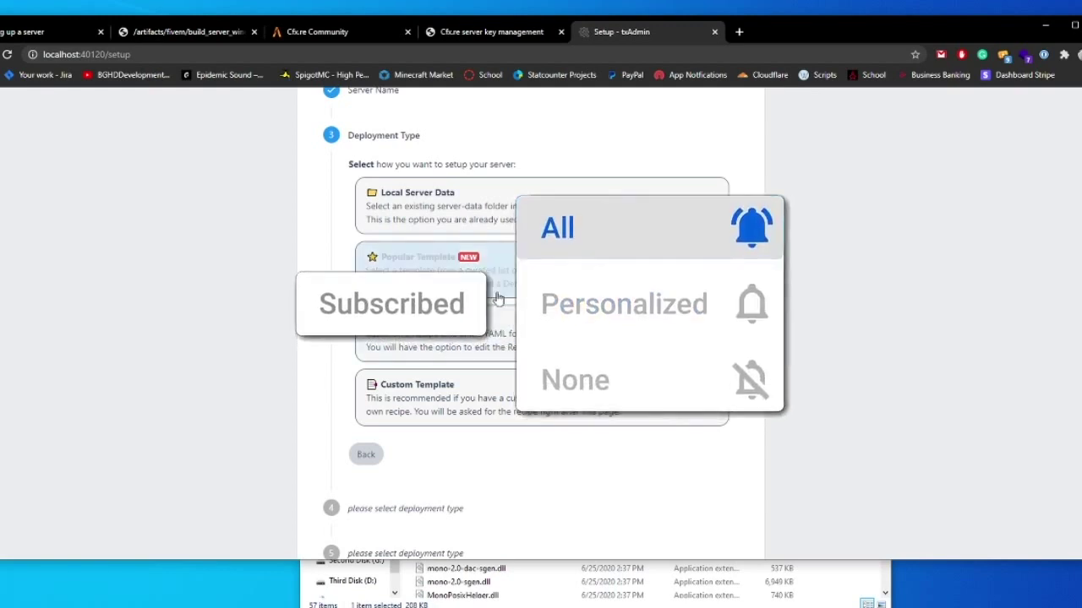
{"action": "left_click", "coordinate": [385, 289]}
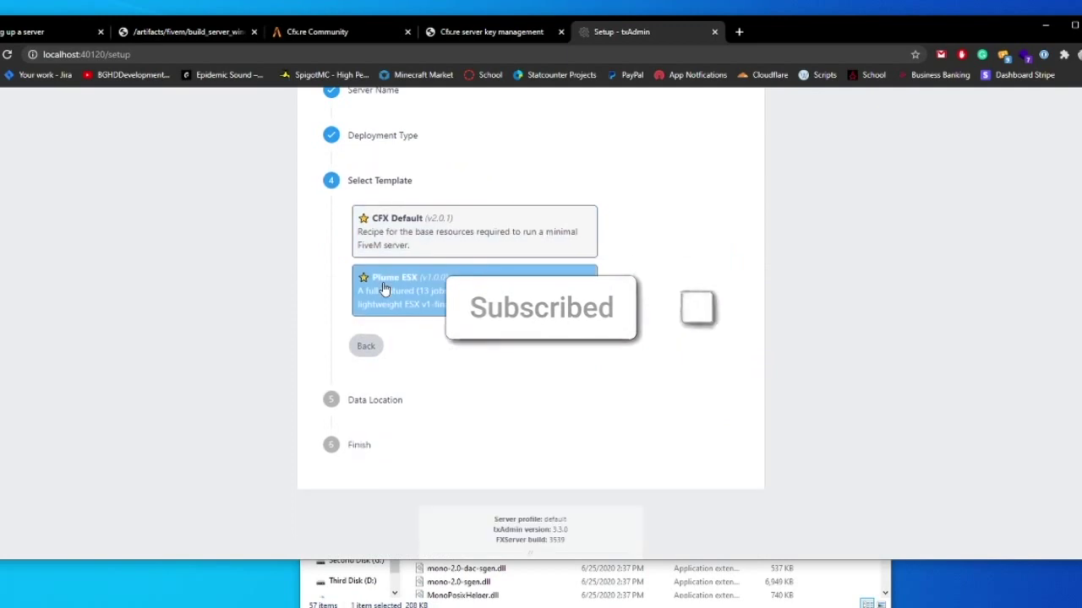
{"action": "left_click", "coordinate": [379, 234]}
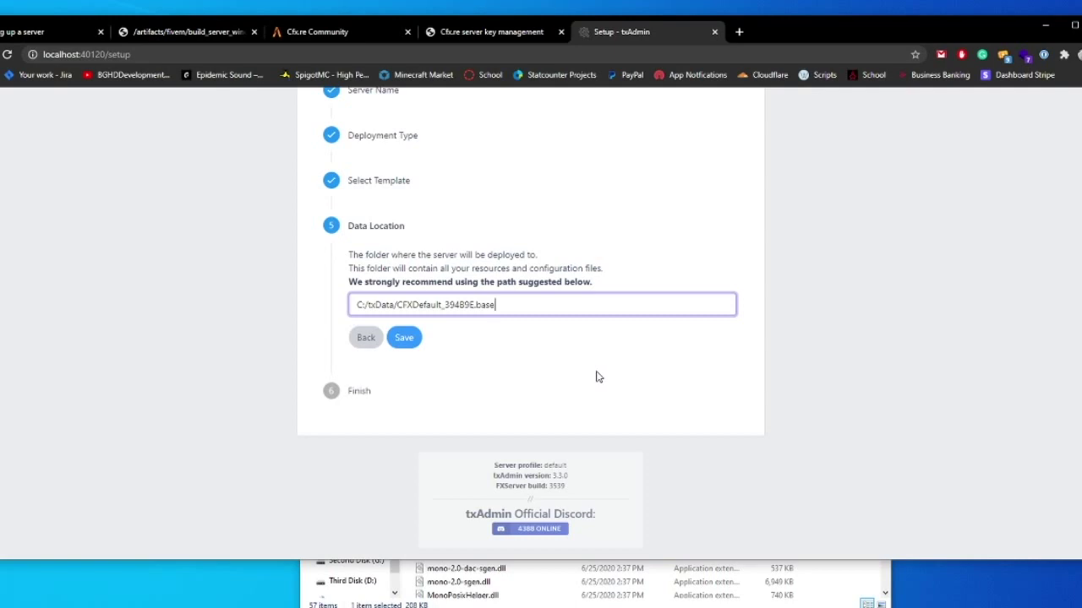
Step: Save the suggested data location C:/txData/CFXDefault_394B9E.base, and accept the CFX Default recipe in the Recipe Deployer
{"action": "left_click", "coordinate": [415, 339]}
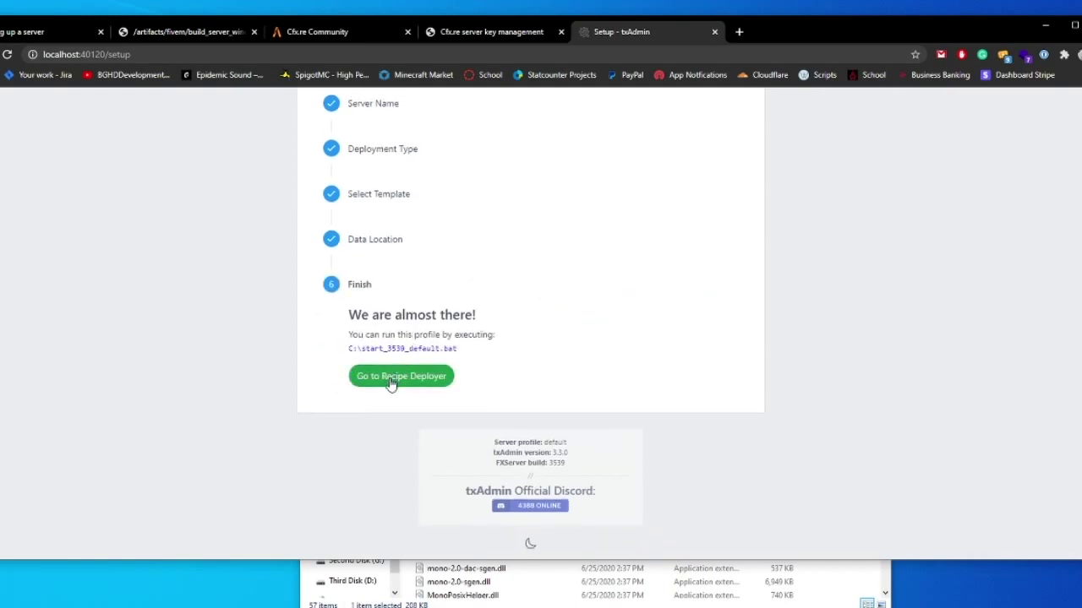
{"action": "left_click", "coordinate": [441, 376]}
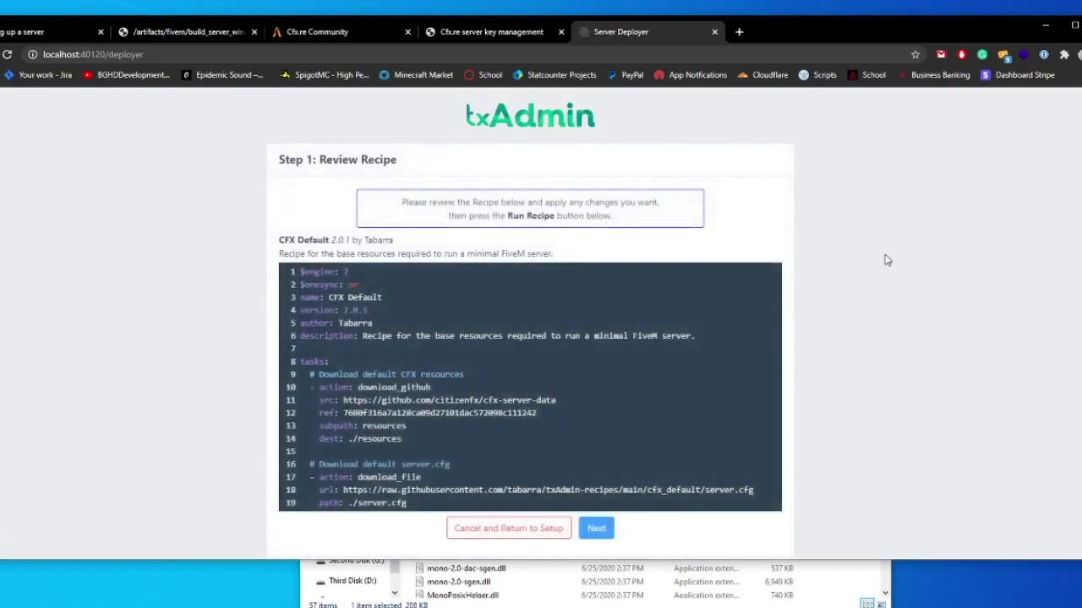
{"action": "scroll", "coordinate": [710, 291], "scroll_direction": "down", "scroll_amount": 3}
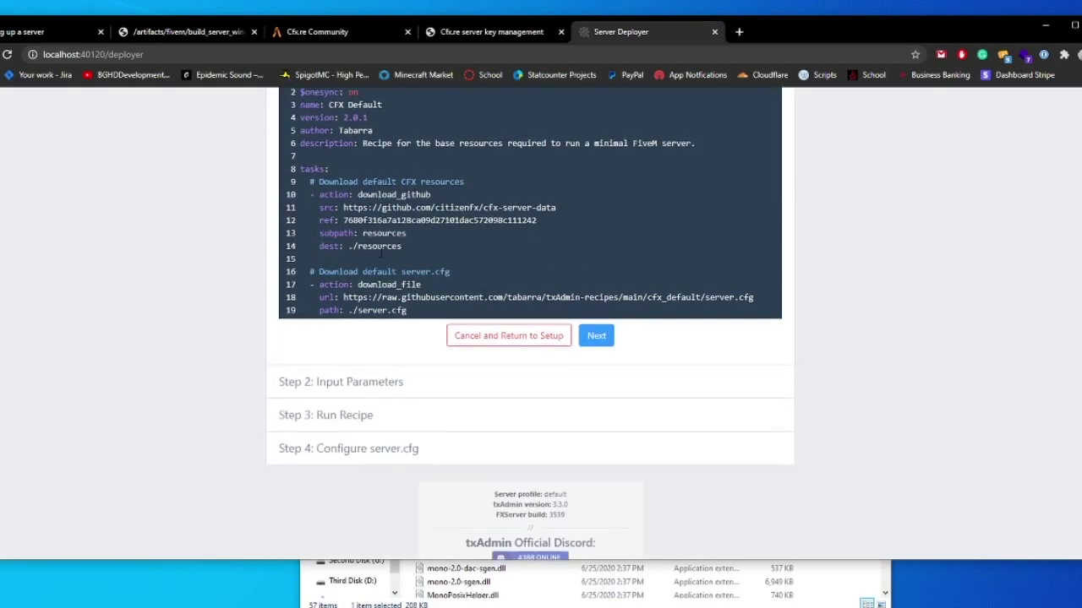
{"action": "left_click", "coordinate": [612, 338]}
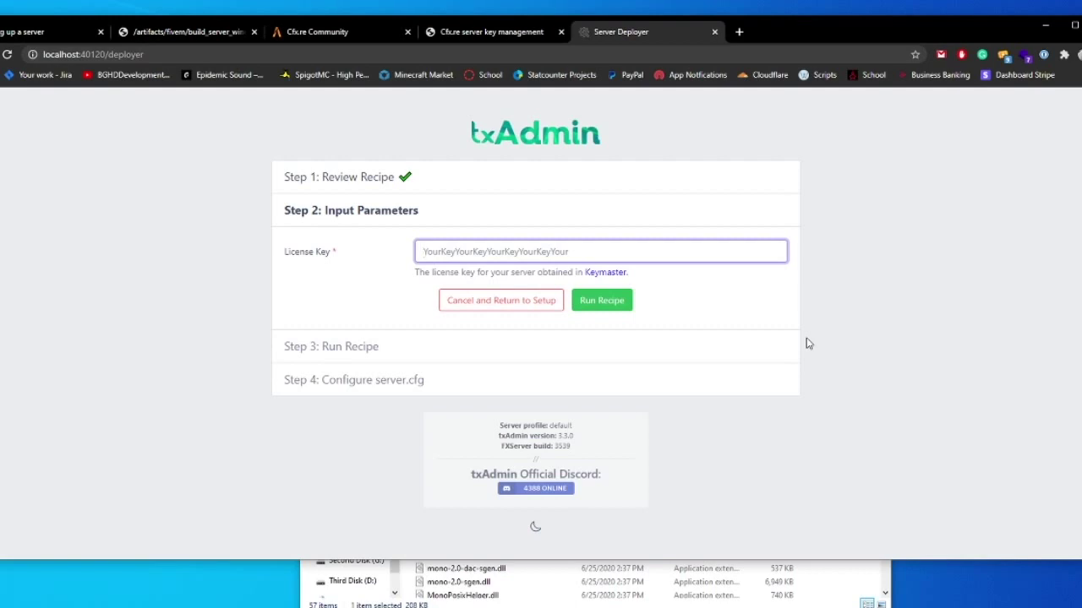
Step: Copy the Home PC server's license key from Cfx.re Keymaster and paste it into the deployer's License Key parameter
{"action": "left_click", "coordinate": [492, 35]}
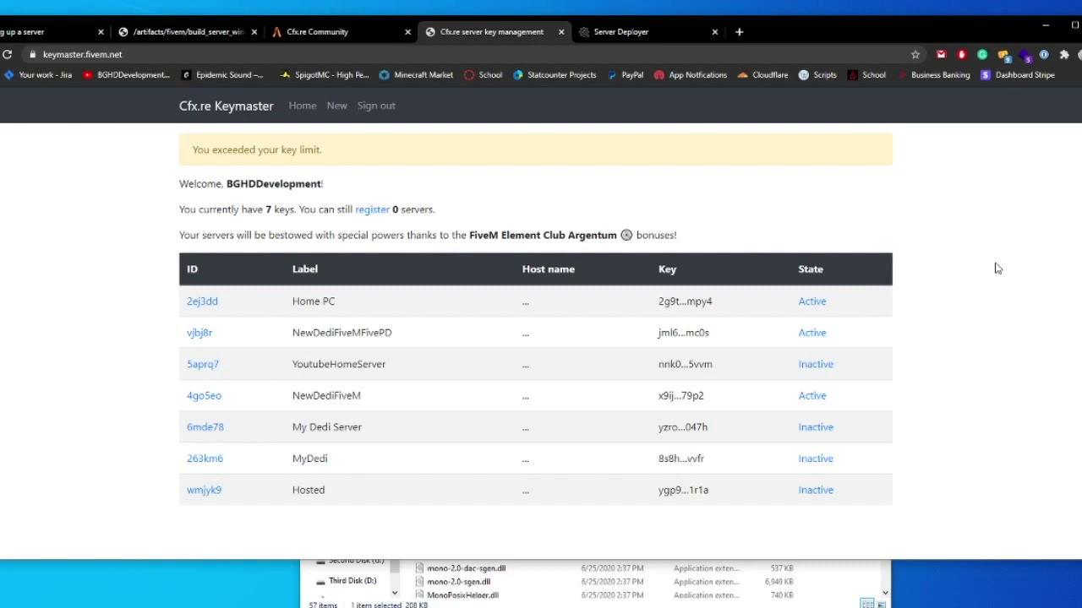
{"action": "left_click", "coordinate": [203, 303]}
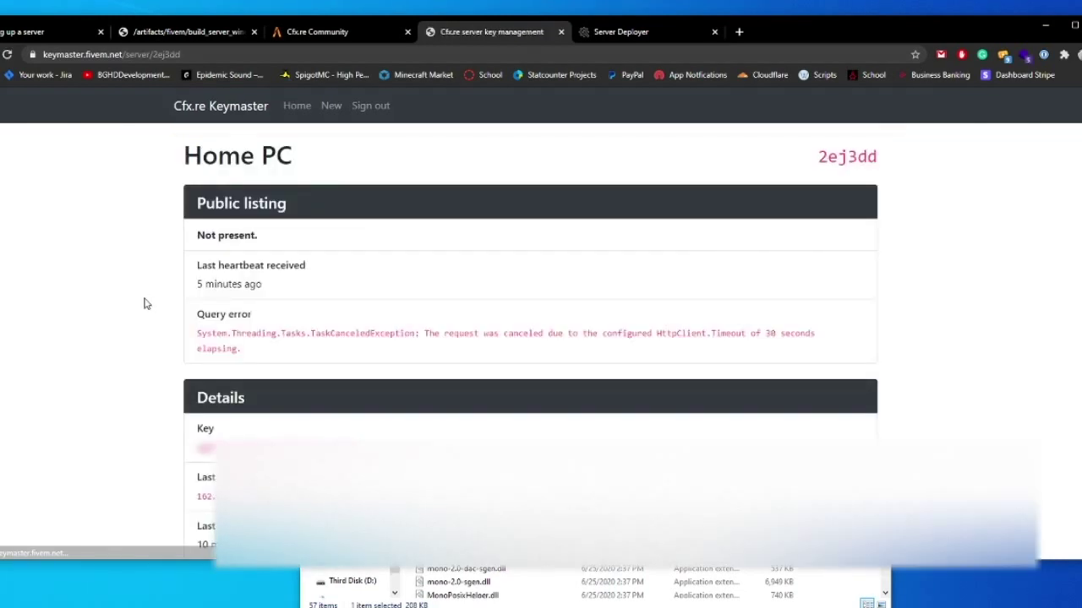
{"action": "double_click", "coordinate": [207, 446]}
{"action": "left_click", "coordinate": [634, 33]}
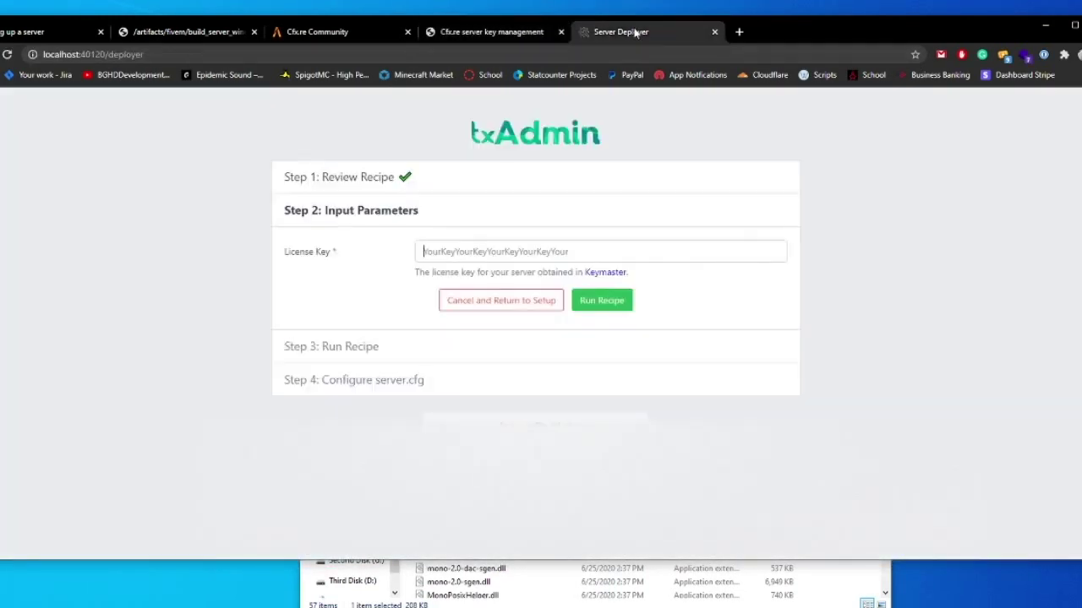
{"action": "key", "text": "ctrl+v"}
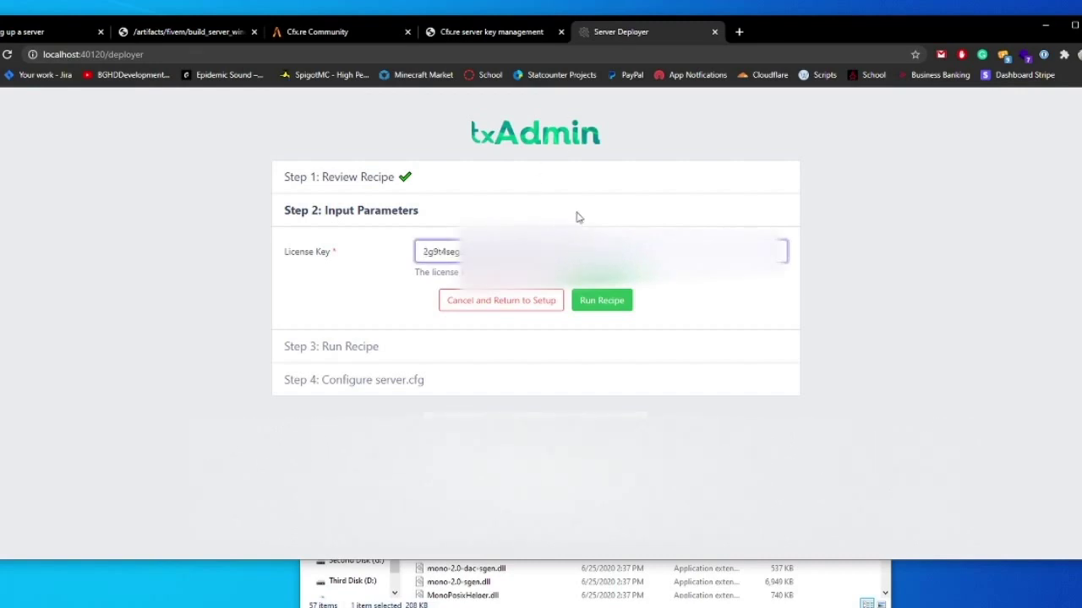
Step: Try to register a new server key from the Keymaster home page
{"action": "left_click", "coordinate": [491, 40]}
{"action": "left_click", "coordinate": [291, 112]}
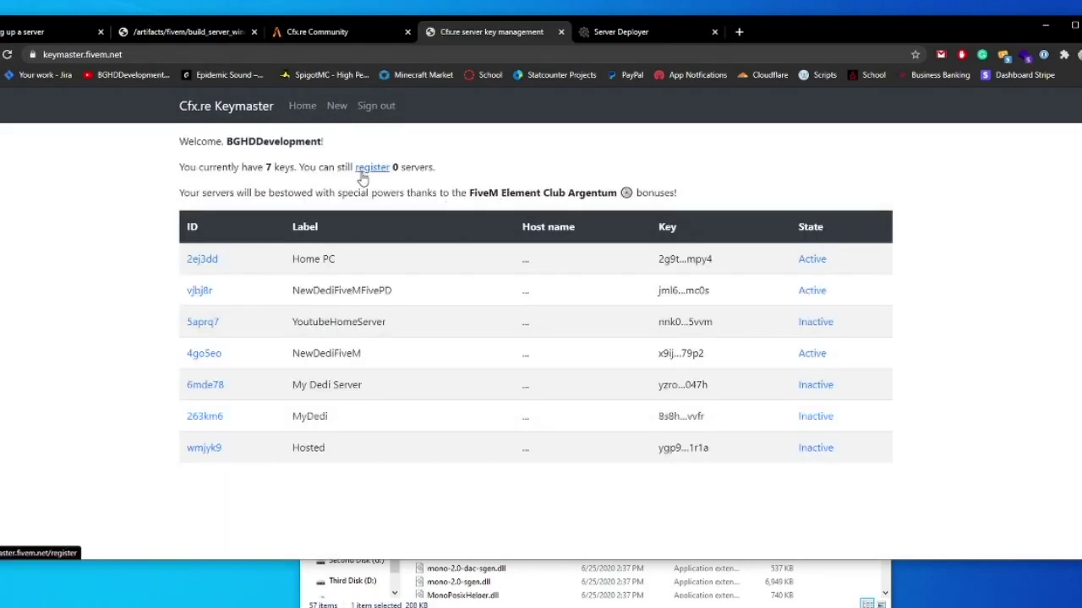
{"action": "left_click", "coordinate": [366, 177]}
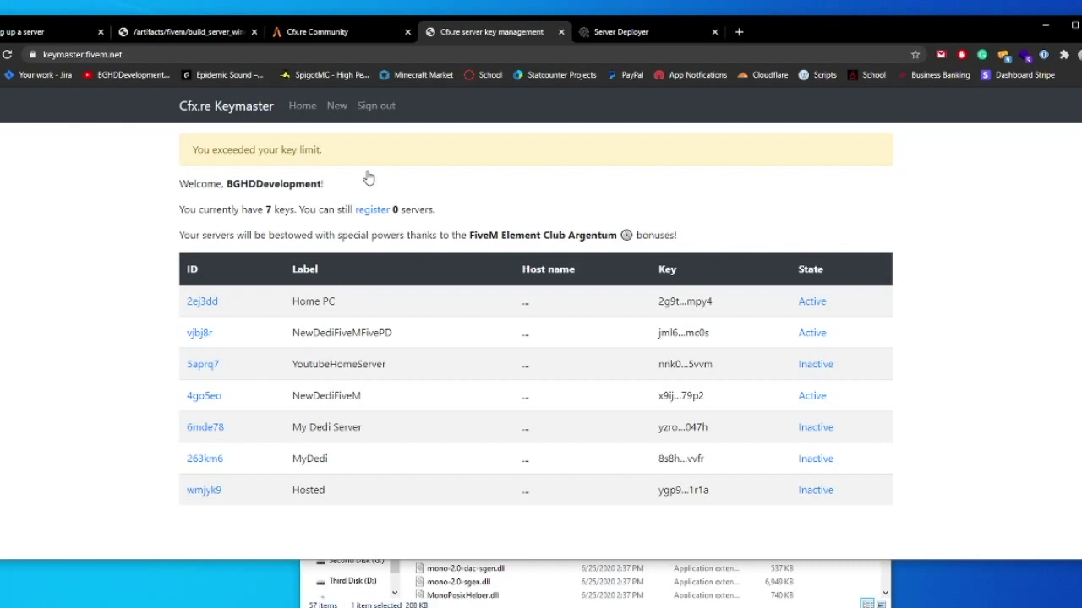
Step: Search the web for "what is my ip 4 address", look up the public IPv4 address on whatismyipaddress.com and close the page
{"action": "left_click", "coordinate": [738, 31]}
{"action": "type", "text": "what is my ip 4 address"}
{"action": "key", "text": "Return"}
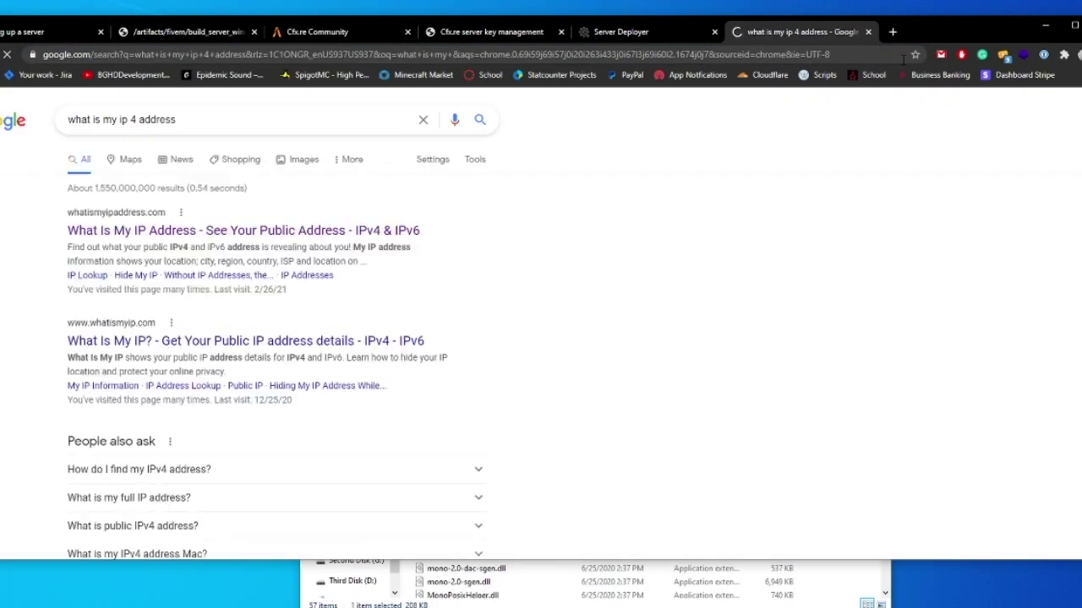
{"action": "left_click", "coordinate": [352, 242]}
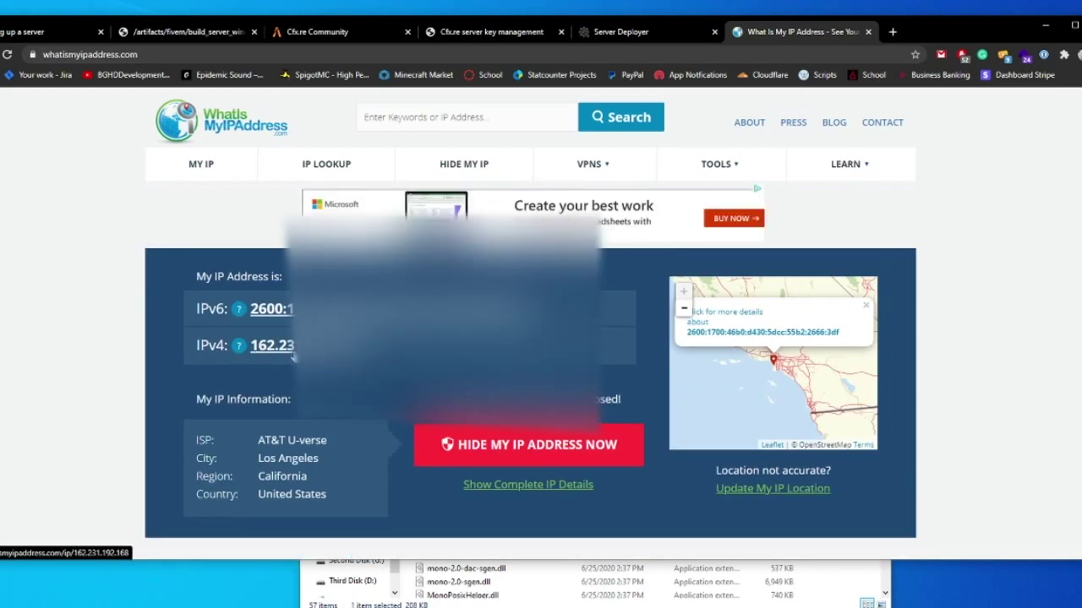
{"action": "left_click", "coordinate": [868, 31]}
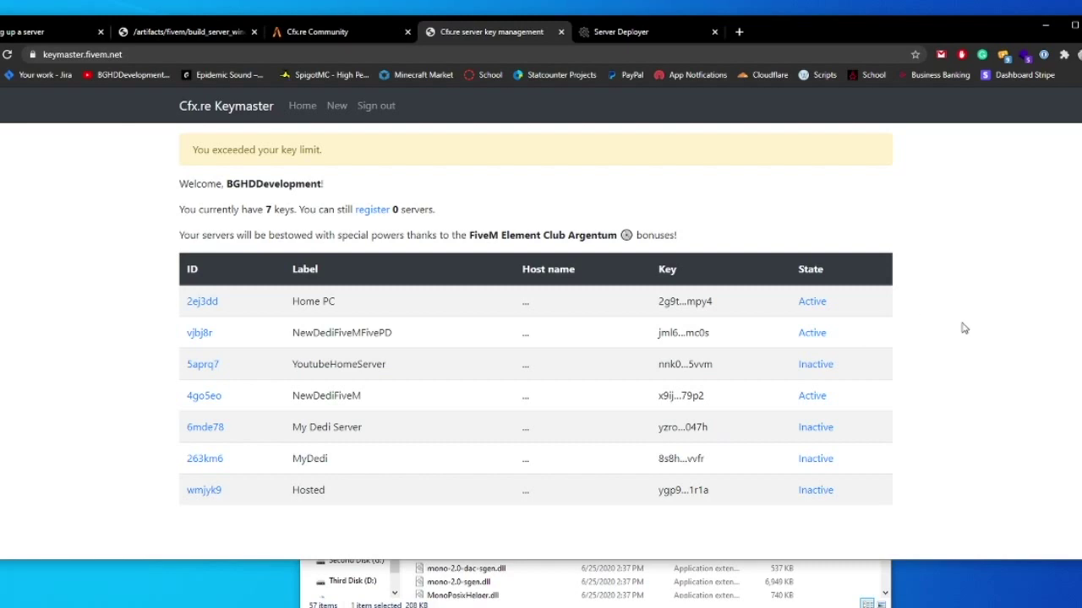
Step: Run the recipe in the txAdmin deployer and open the resources folder inside CFXDefault_394B9E.base in File Explorer
{"action": "left_click", "coordinate": [610, 33]}
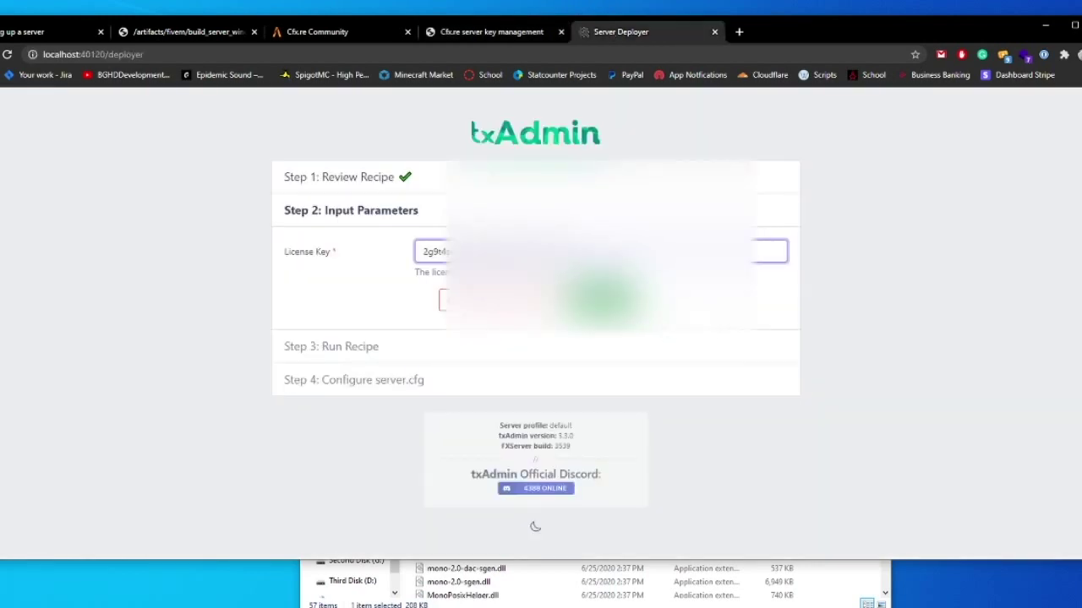
{"action": "left_click", "coordinate": [600, 300]}
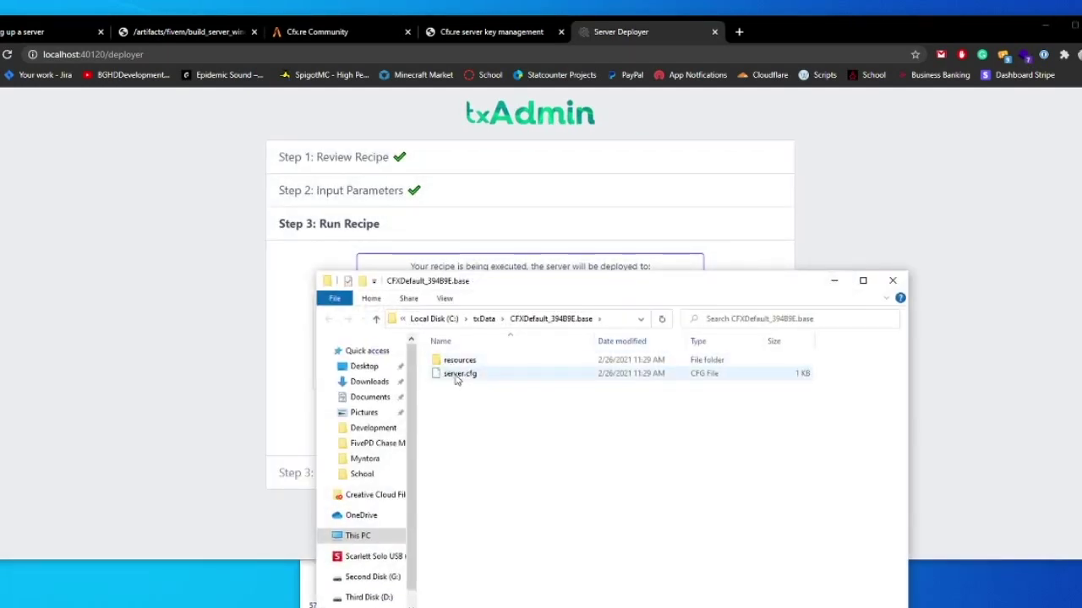
{"action": "double_click", "coordinate": [460, 361]}
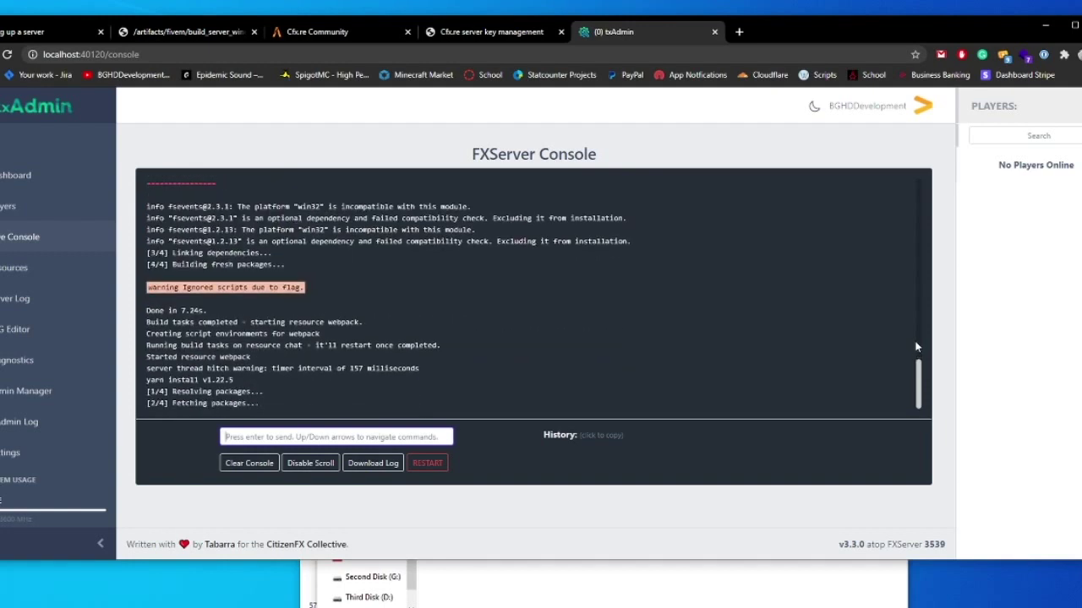
Step: Examine the Dashboard, Players, Server Log, CFG Editor and Diagnostics pages of the running server in txAdmin
{"action": "left_click", "coordinate": [65, 179]}
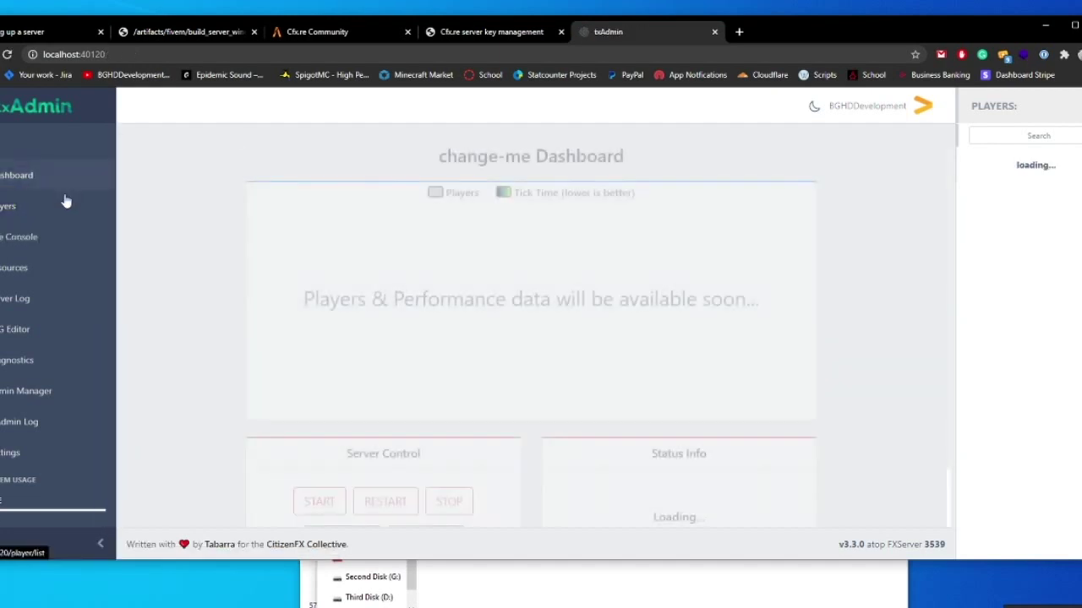
{"action": "left_click", "coordinate": [59, 207]}
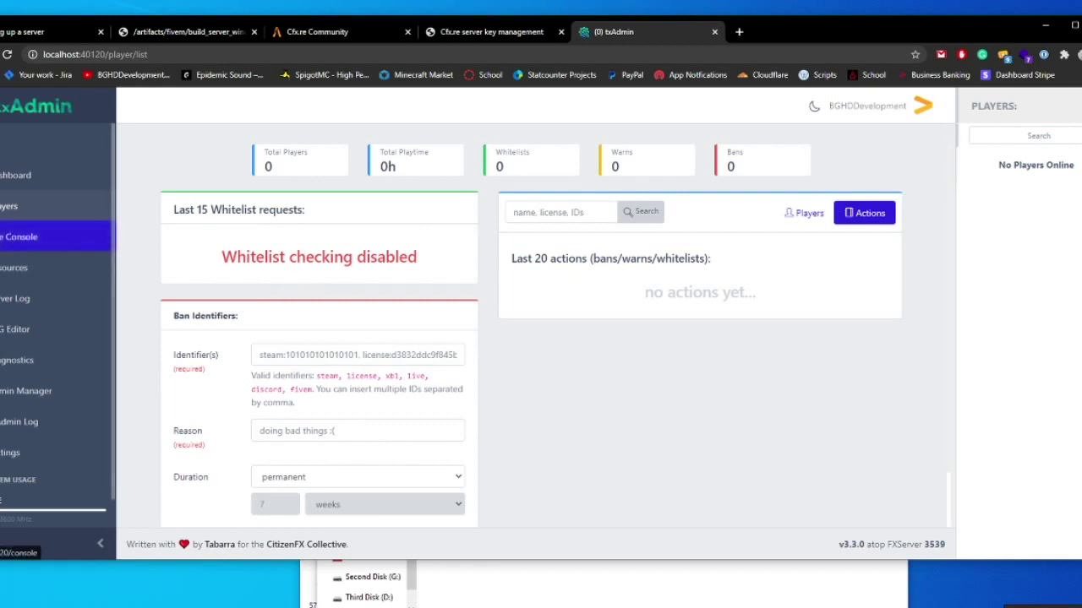
{"action": "left_click", "coordinate": [44, 303]}
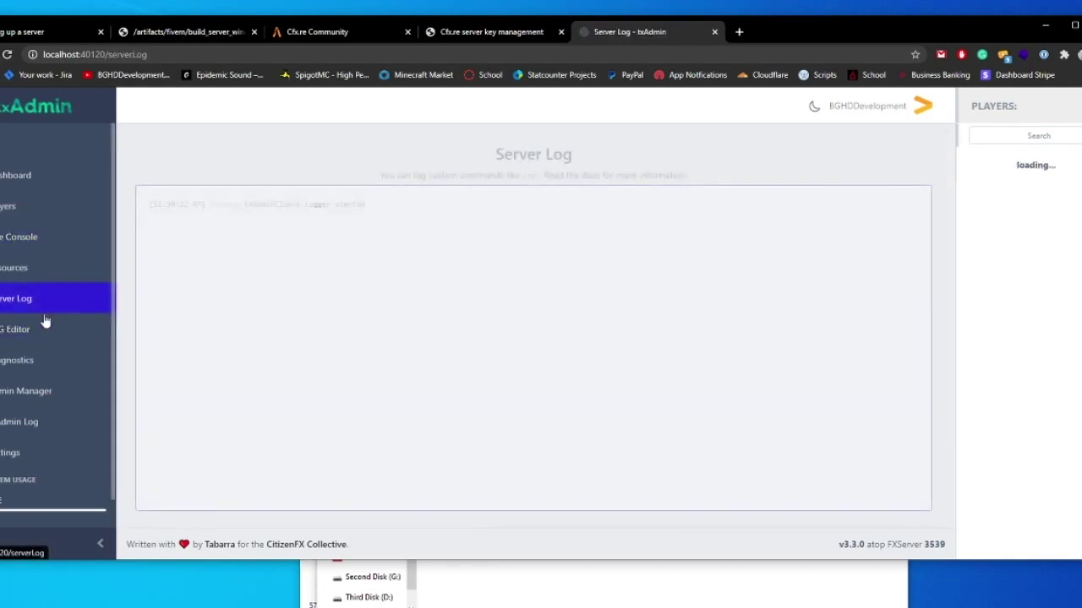
{"action": "left_click", "coordinate": [43, 331]}
{"action": "scroll", "coordinate": [528, 334], "scroll_direction": "down", "scroll_amount": 3}
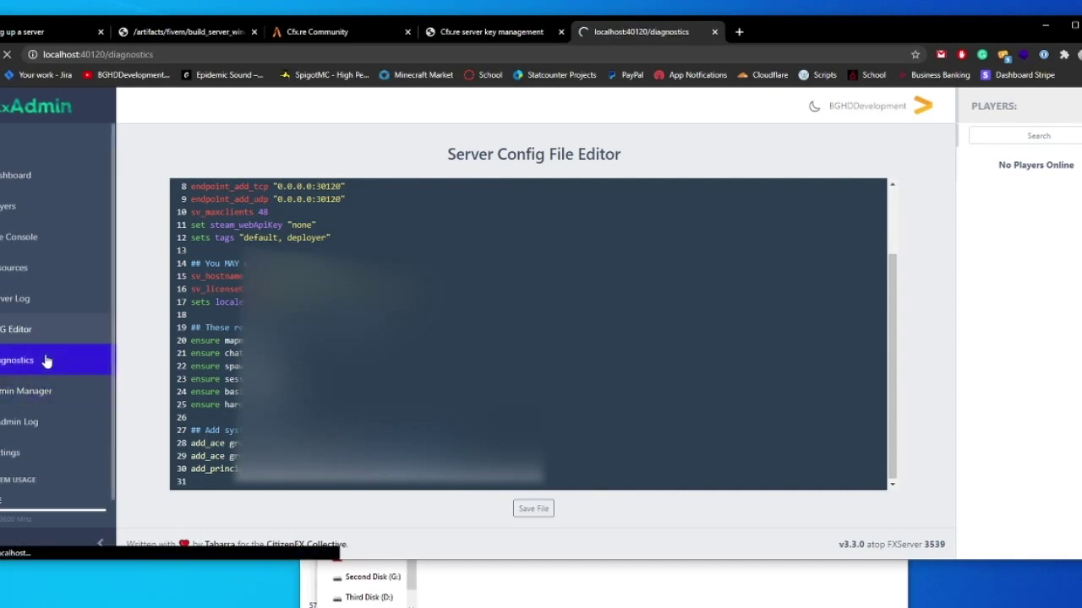
{"action": "scroll", "coordinate": [211, 306], "scroll_direction": "down", "scroll_amount": 1}
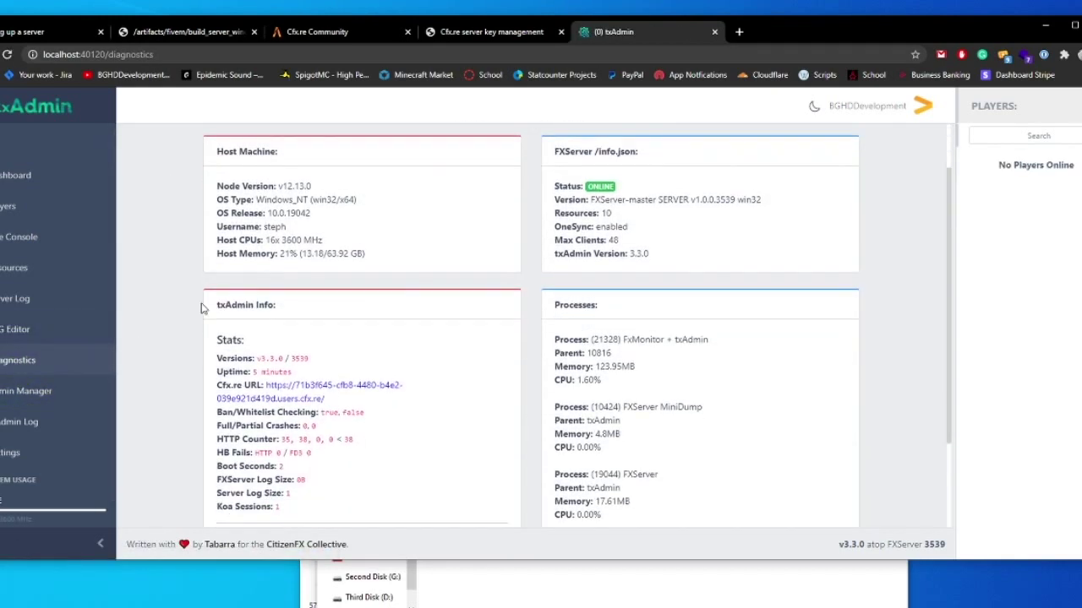
Step: Examine the rest of the Diagnostics page, the Admin Manager, the txAdmin Log and the Global settings with their Master Actions
{"action": "scroll", "coordinate": [189, 308], "scroll_direction": "down", "scroll_amount": 3}
{"action": "left_click", "coordinate": [27, 391]}
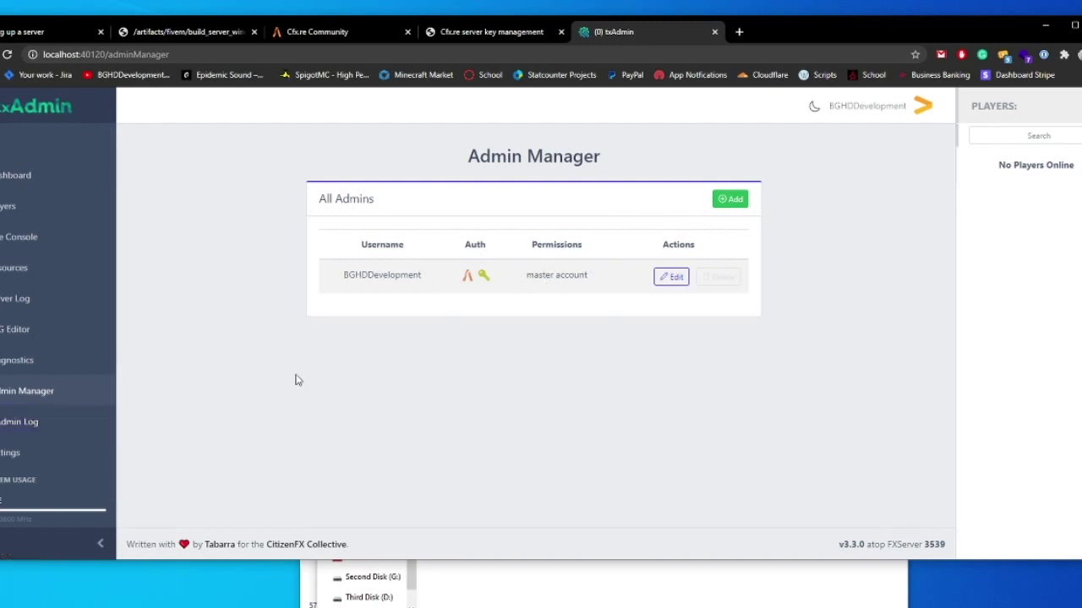
{"action": "left_click", "coordinate": [25, 422]}
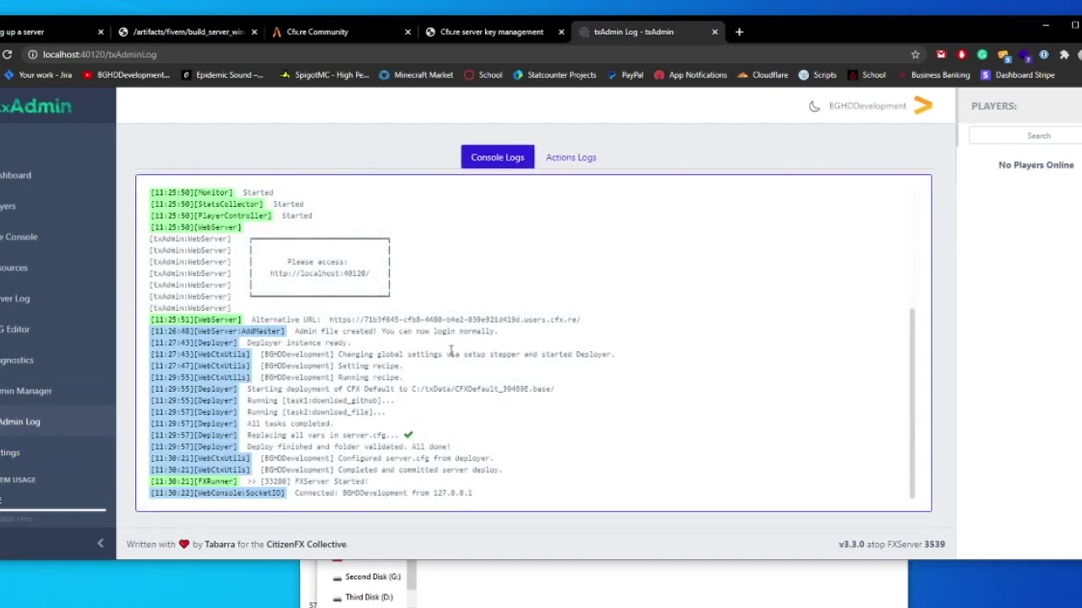
{"action": "left_click", "coordinate": [21, 452]}
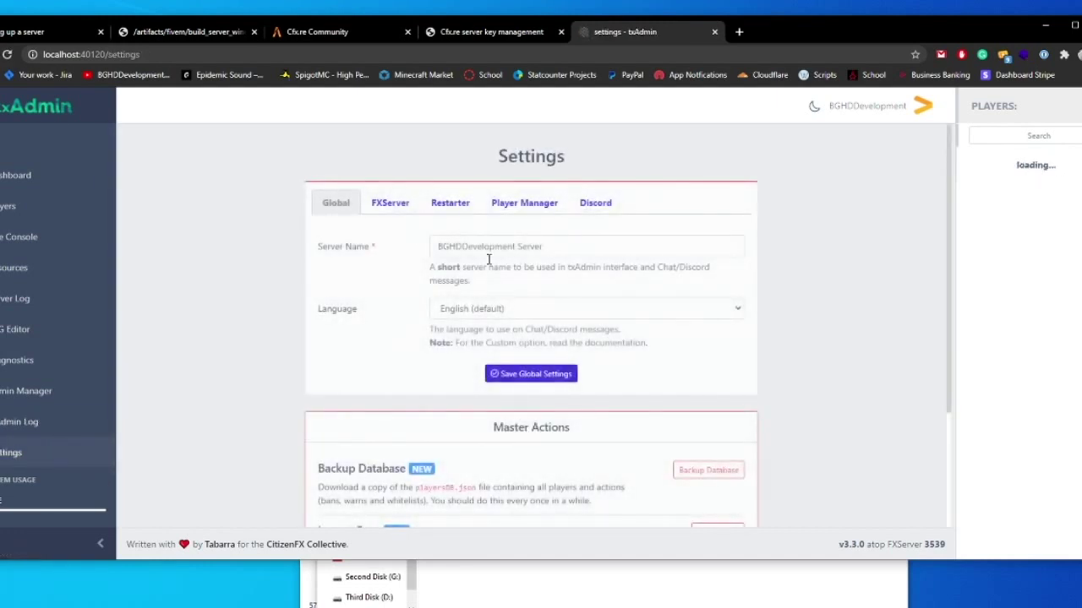
{"action": "scroll", "coordinate": [403, 227], "scroll_direction": "down", "scroll_amount": 2}
{"action": "scroll", "coordinate": [403, 227], "scroll_direction": "up", "scroll_amount": 1}
{"action": "scroll", "coordinate": [404, 227], "scroll_direction": "down", "scroll_amount": 1}
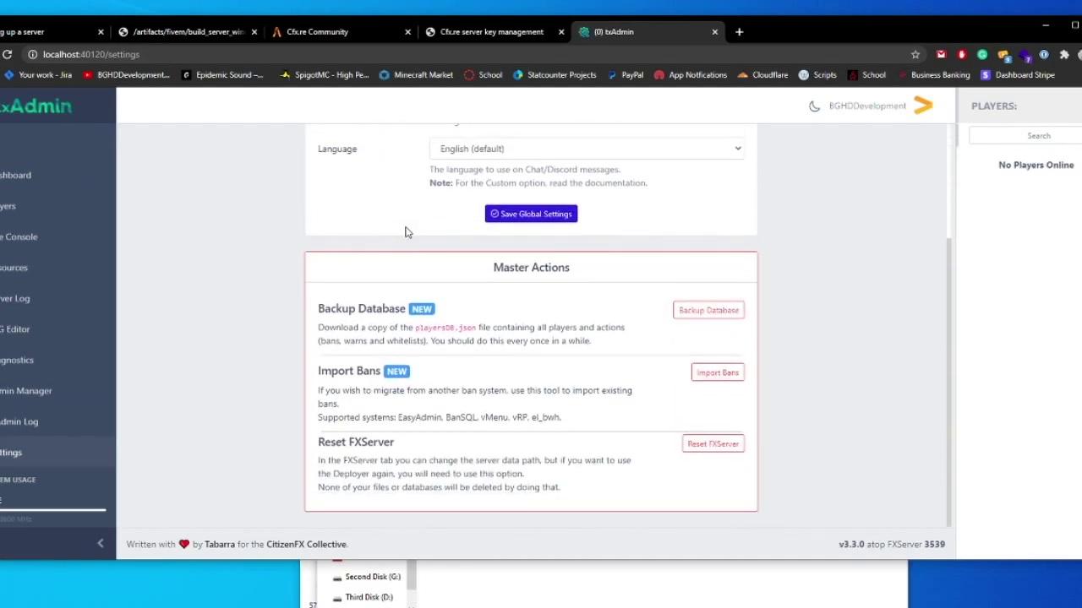
Step: Review the FXServer settings, including the OneSync options, without changing them
{"action": "scroll", "coordinate": [406, 235], "scroll_direction": "up", "scroll_amount": 2}
{"action": "left_click", "coordinate": [392, 203]}
{"action": "scroll", "coordinate": [387, 215], "scroll_direction": "down", "scroll_amount": 1}
{"action": "scroll", "coordinate": [386, 219], "scroll_direction": "down", "scroll_amount": 2}
{"action": "left_click", "coordinate": [458, 255]}
{"action": "left_click", "coordinate": [381, 252]}
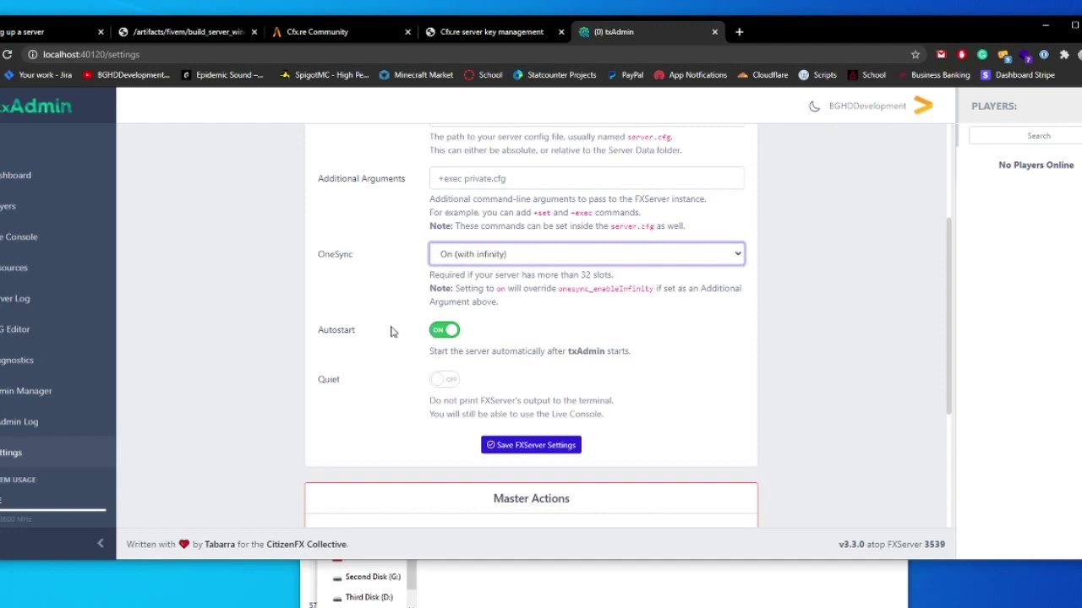
Step: Examine the Restarter, Player Manager and Discord settings and return to the Dashboard
{"action": "scroll", "coordinate": [391, 332], "scroll_direction": "up", "scroll_amount": 3}
{"action": "left_click", "coordinate": [450, 201]}
{"action": "scroll", "coordinate": [366, 288], "scroll_direction": "down", "scroll_amount": 1}
{"action": "scroll", "coordinate": [371, 287], "scroll_direction": "down", "scroll_amount": 2}
{"action": "scroll", "coordinate": [374, 284], "scroll_direction": "up", "scroll_amount": 3}
{"action": "left_click", "coordinate": [494, 211]}
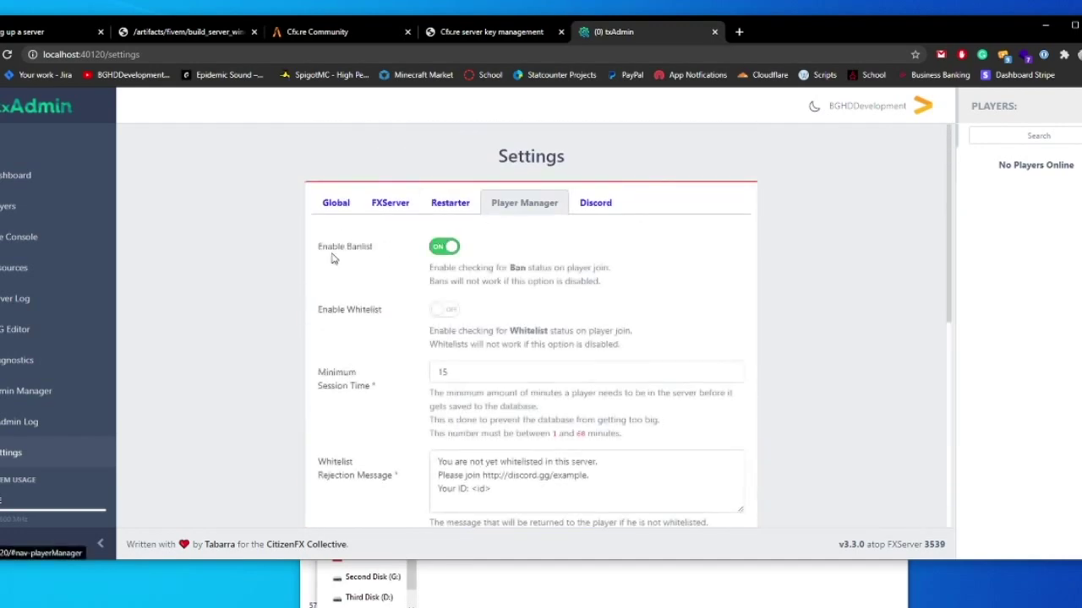
{"action": "scroll", "coordinate": [332, 262], "scroll_direction": "down", "scroll_amount": 2}
{"action": "scroll", "coordinate": [321, 283], "scroll_direction": "up", "scroll_amount": 3}
{"action": "left_click", "coordinate": [595, 205]}
{"action": "scroll", "coordinate": [324, 248], "scroll_direction": "down", "scroll_amount": 2}
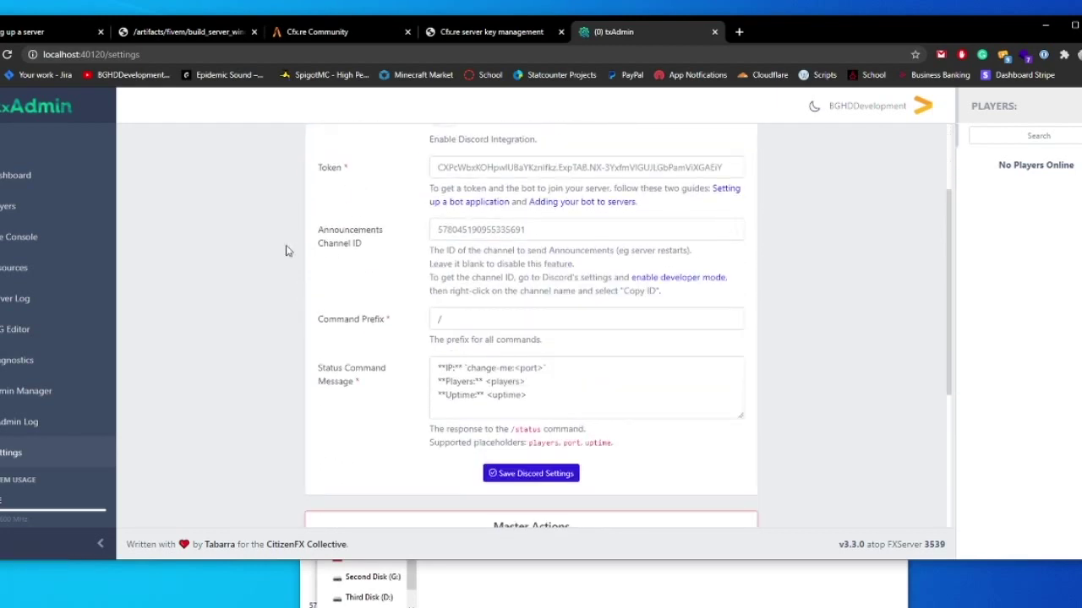
{"action": "scroll", "coordinate": [284, 253], "scroll_direction": "up", "scroll_amount": 2}
{"action": "left_click", "coordinate": [17, 175]}
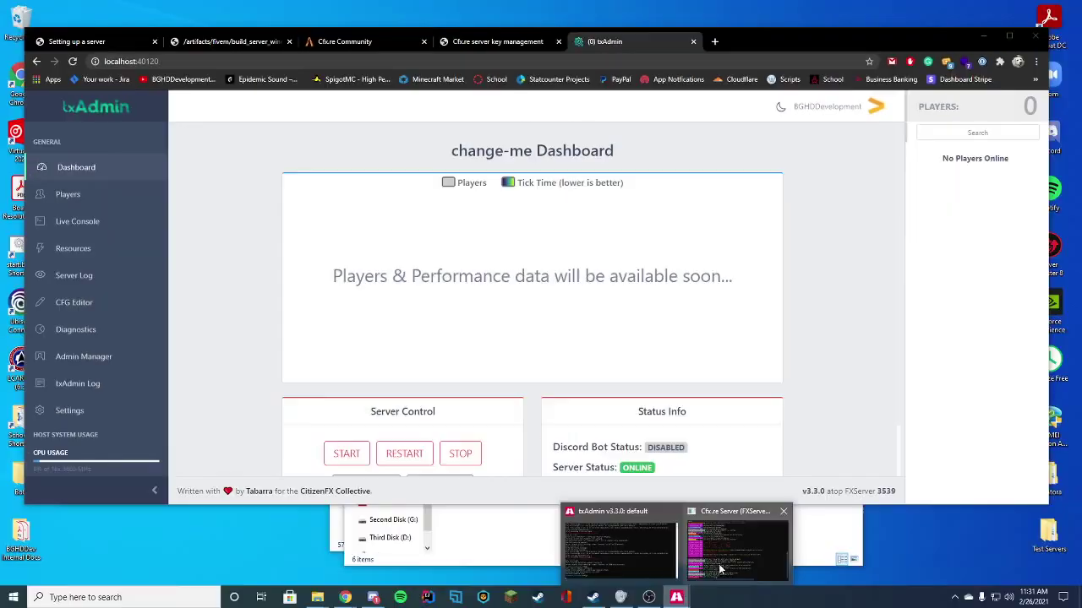
Step: Review the Cfx.re Server and txAdmin console windows, minimize both and view the Live Console page in txAdmin
{"action": "left_click", "coordinate": [738, 550]}
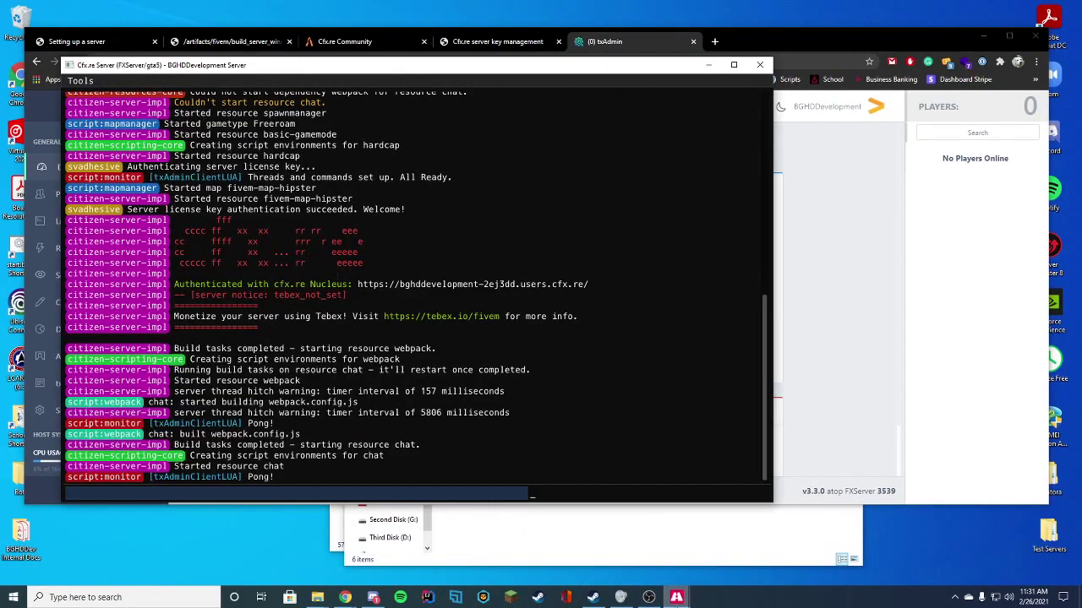
{"action": "left_click", "coordinate": [598, 556]}
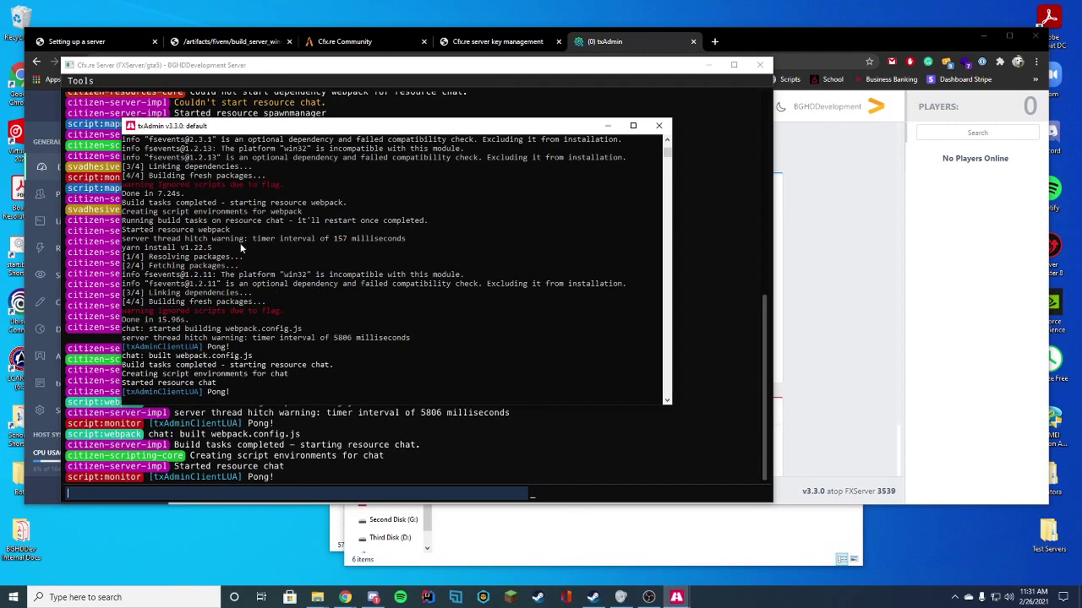
{"action": "left_click", "coordinate": [610, 125]}
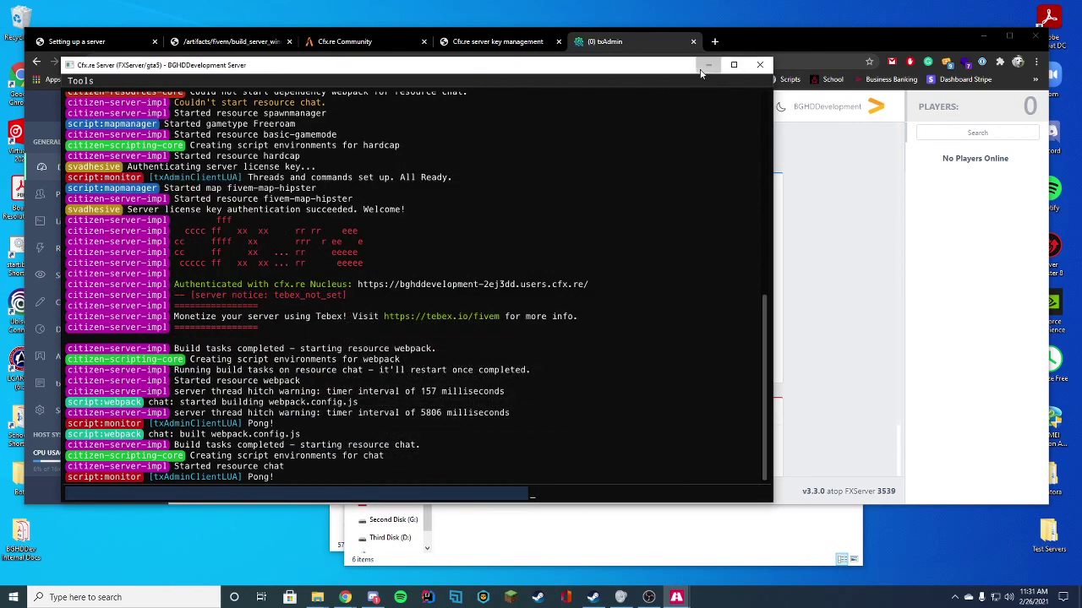
{"action": "left_click", "coordinate": [708, 65]}
{"action": "left_click", "coordinate": [131, 222]}
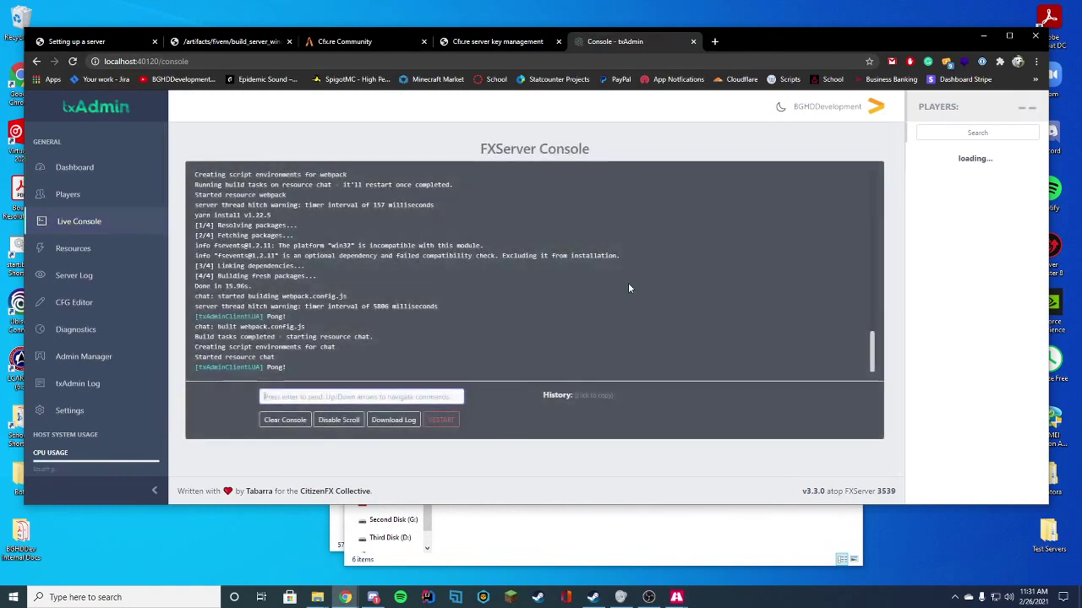
Step: Minimize the browser and browse in File Explorer from Local Disk (C:) through txData and CFXDefault_394B9E.base to the resources folder
{"action": "left_click", "coordinate": [982, 40]}
{"action": "left_click_drag", "start_coordinate": [616, 270], "coordinate": [403, 179]}
{"action": "left_click", "coordinate": [294, 203]}
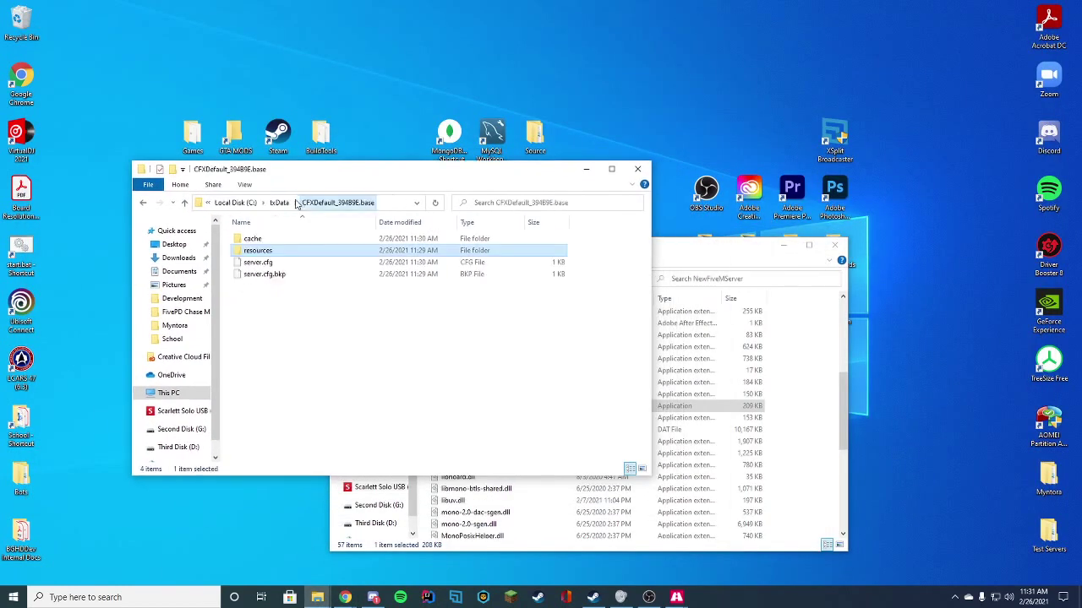
{"action": "left_click", "coordinate": [254, 205]}
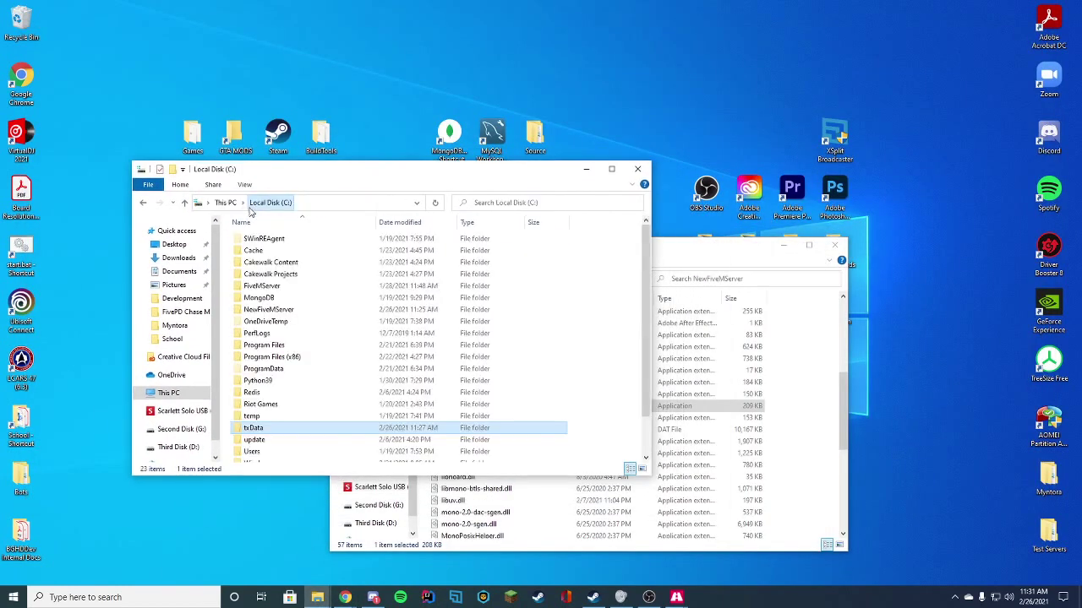
{"action": "double_click", "coordinate": [254, 428]}
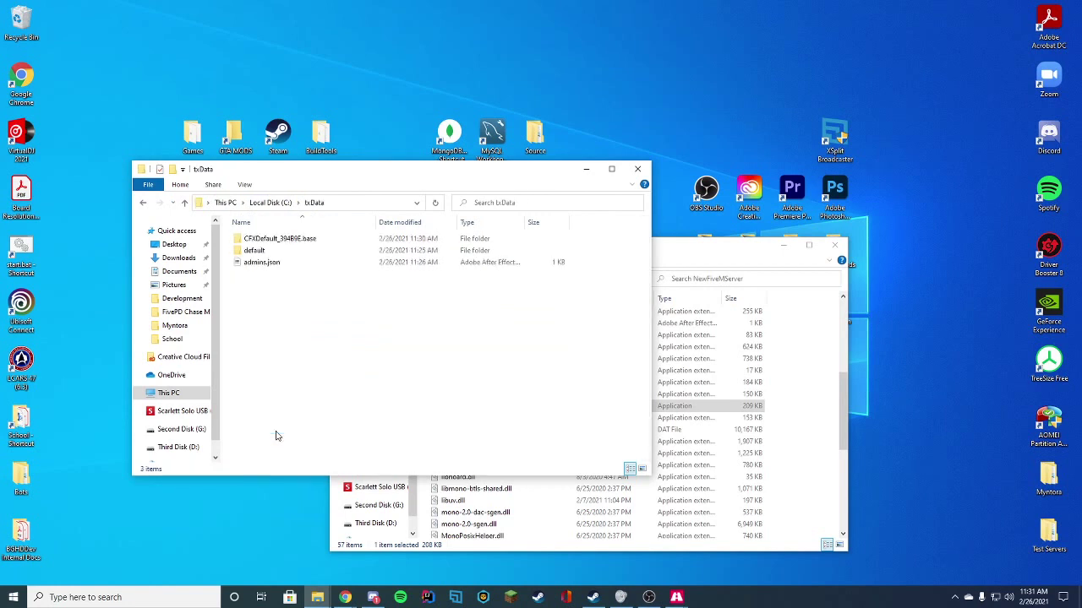
{"action": "double_click", "coordinate": [254, 240]}
{"action": "double_click", "coordinate": [270, 252]}
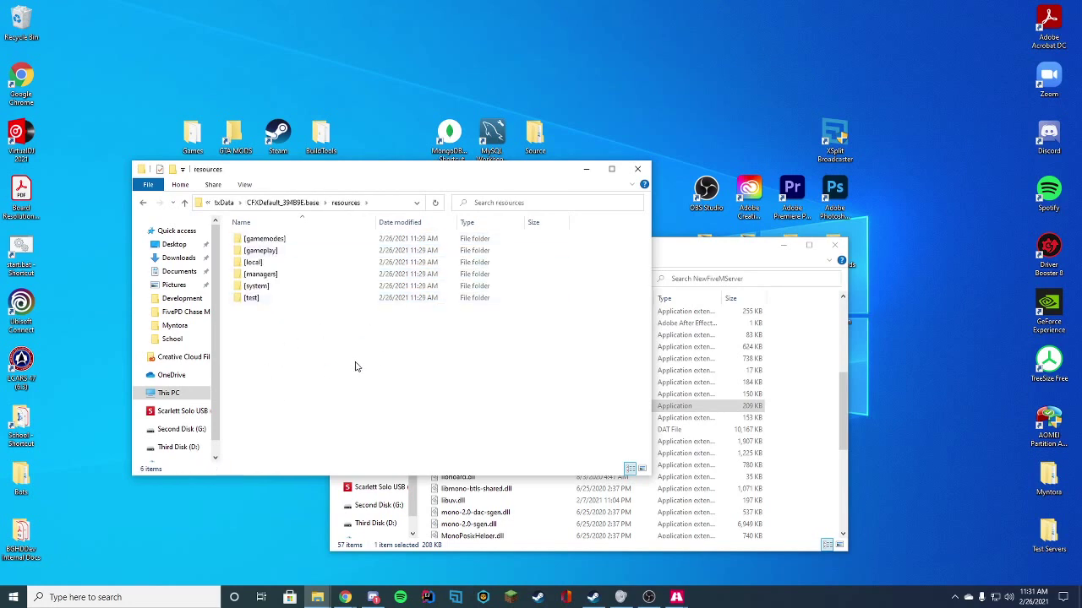
{"action": "key", "text": "alt+Left"}
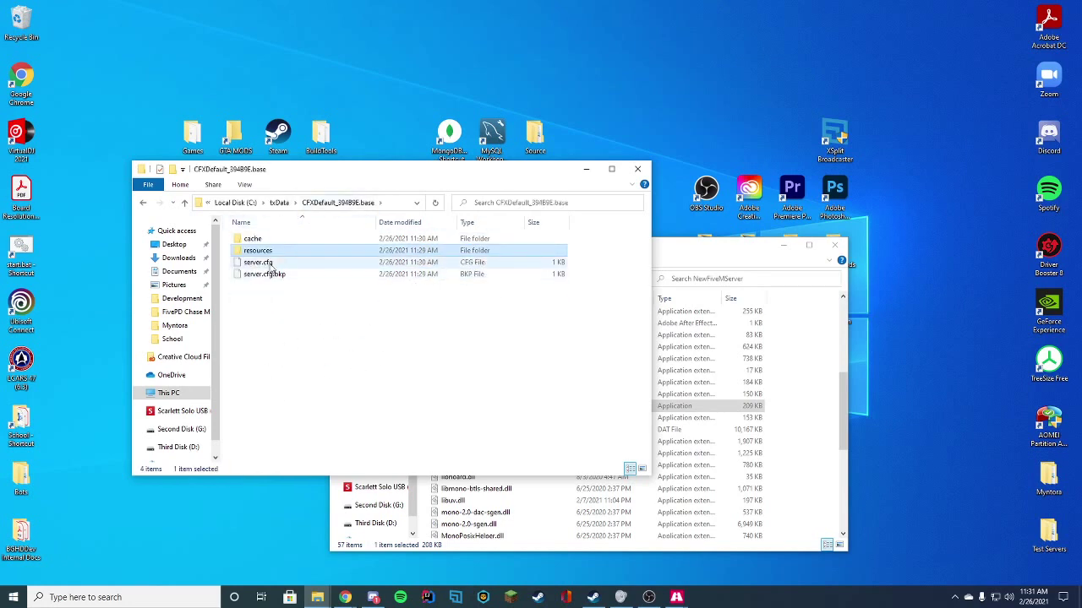
{"action": "double_click", "coordinate": [260, 250]}
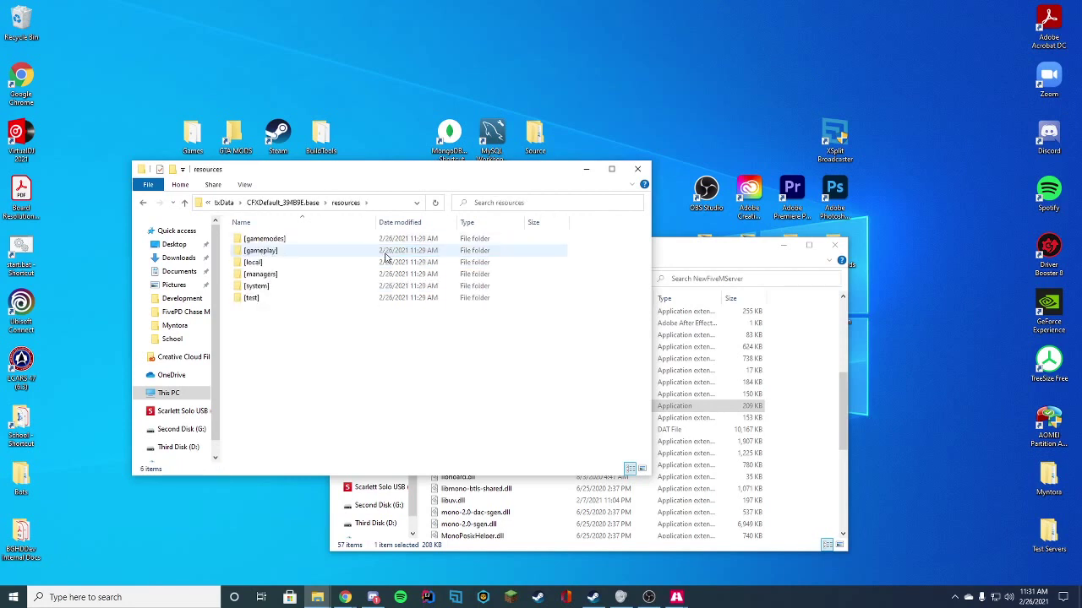
Step: Close the NewFiveMServer folder window, and move the resources folder window aside and minimize it
{"action": "key", "text": "alt+Tab"}
{"action": "key", "text": "alt+F4"}
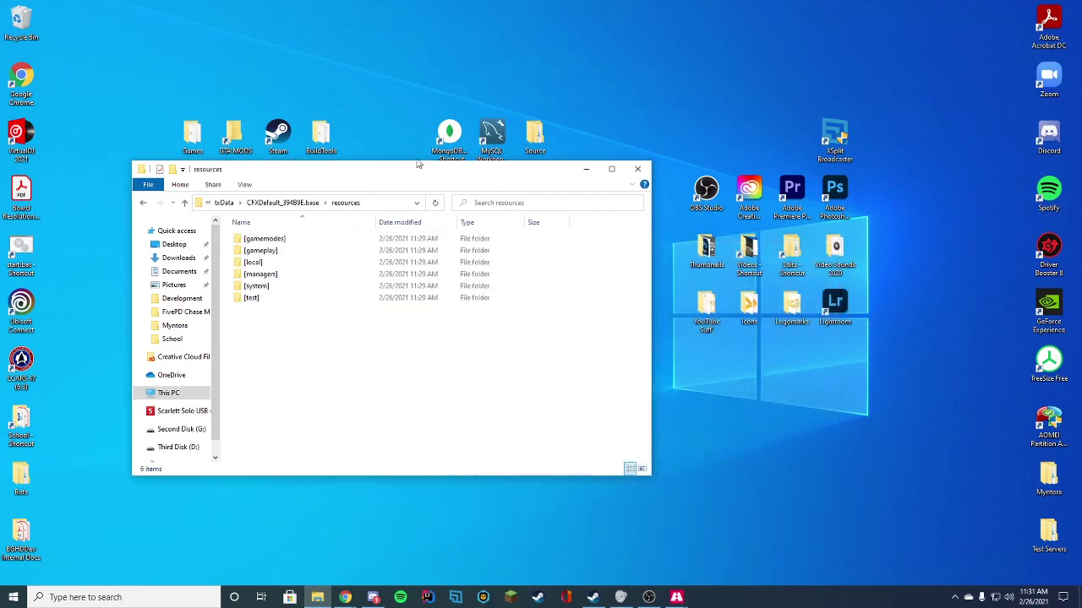
{"action": "left_click_drag", "start_coordinate": [418, 164], "coordinate": [756, 148]}
{"action": "left_click", "coordinate": [927, 151]}
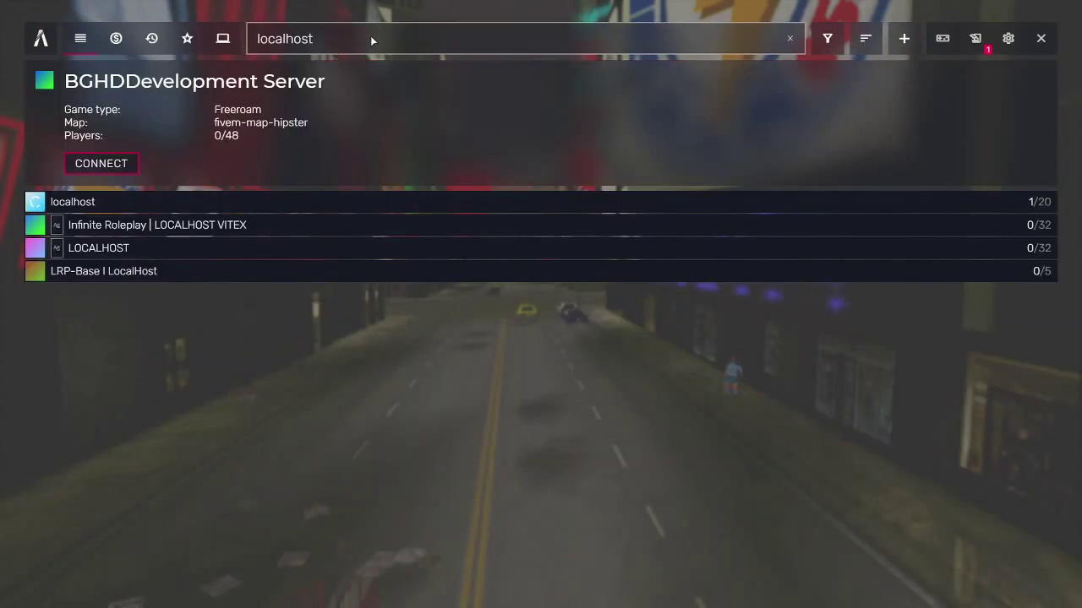
Step: Search for "localhost" in the FiveM client's server browser and connect to the BGHDDevelopment Server
{"action": "left_click", "coordinate": [370, 36]}
{"action": "key", "text": "ctrl+a"}
{"action": "type", "text": "localhost"}
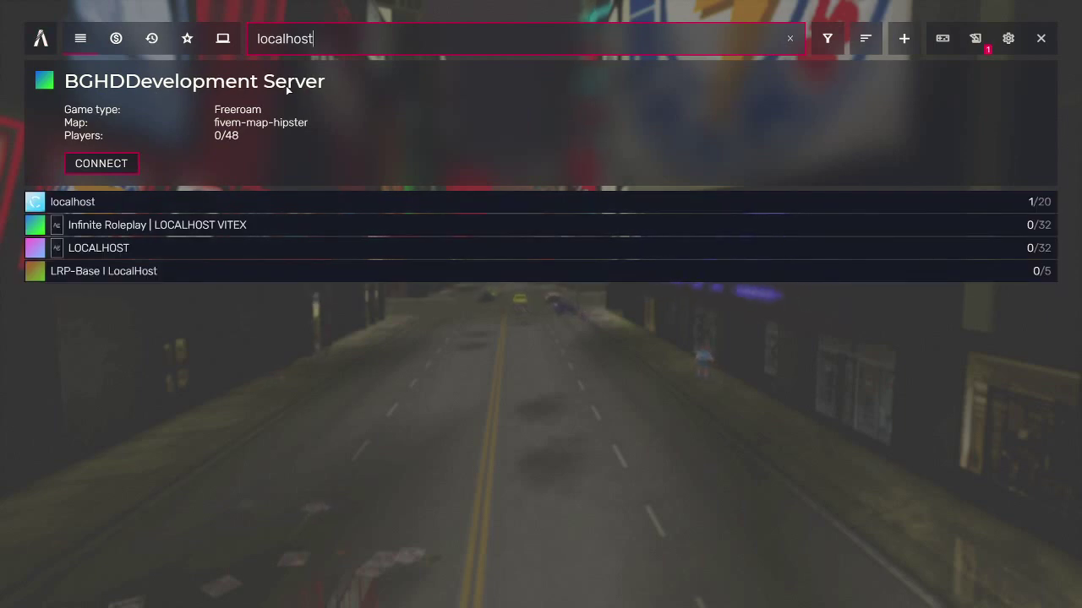
{"action": "left_click", "coordinate": [84, 166]}
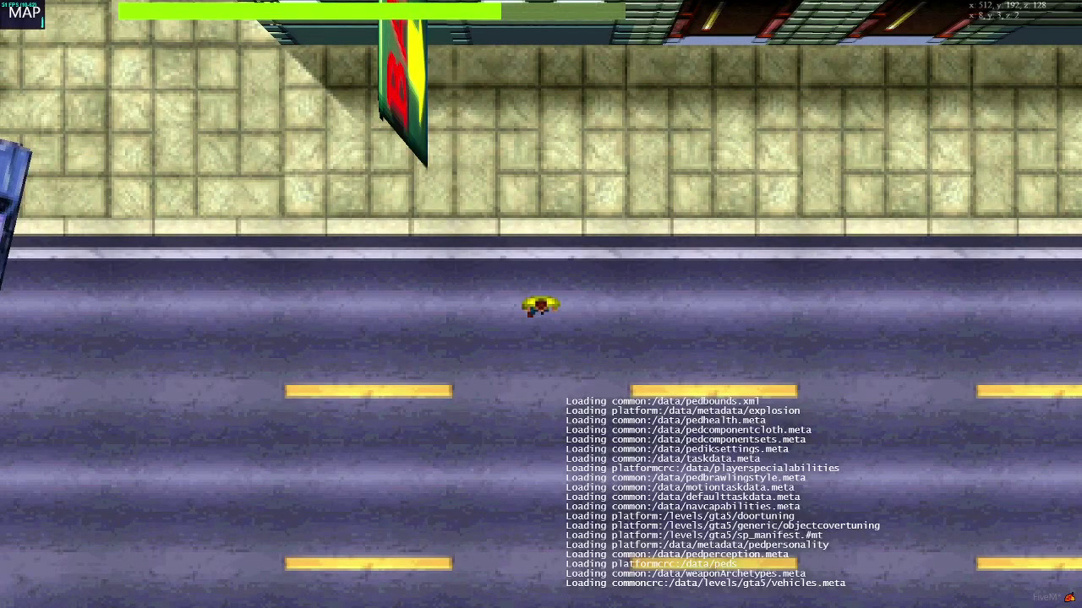
{"action": "key", "text": "w"}
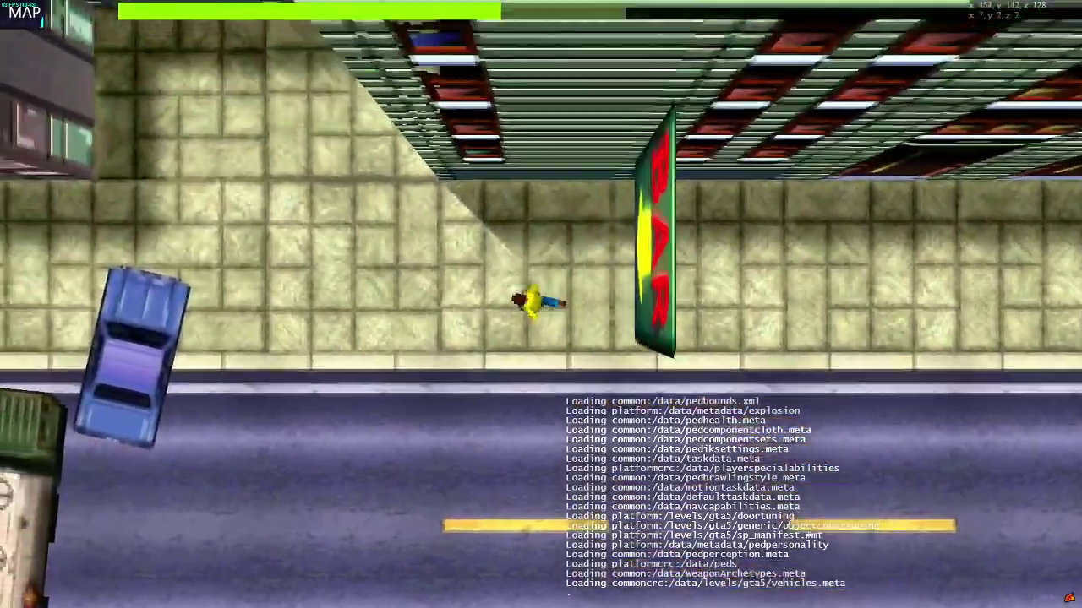
{"action": "key", "text": "w"}
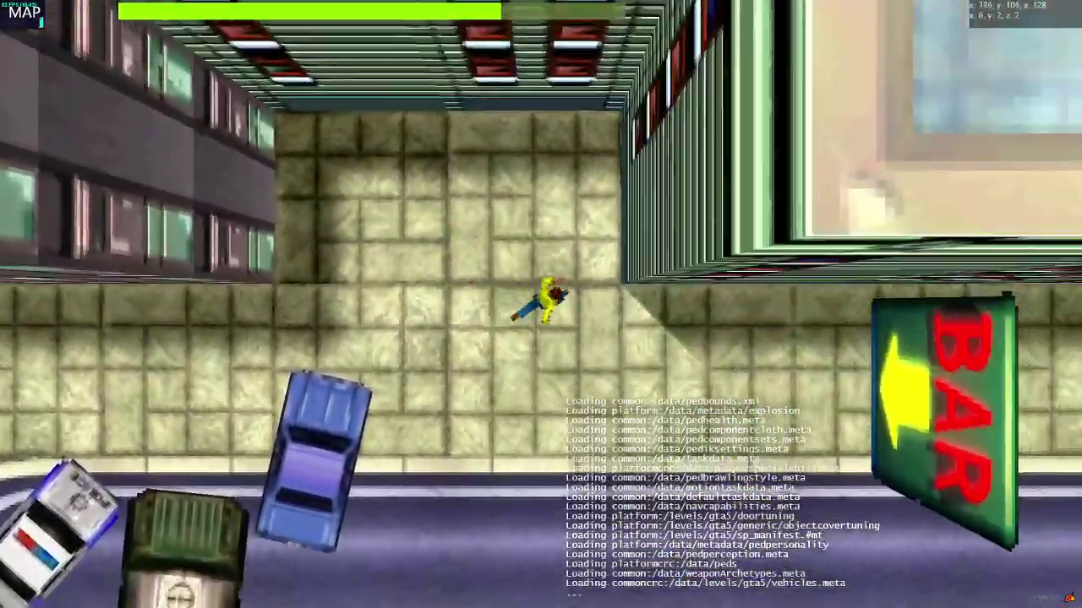
{"action": "key", "text": "s"}
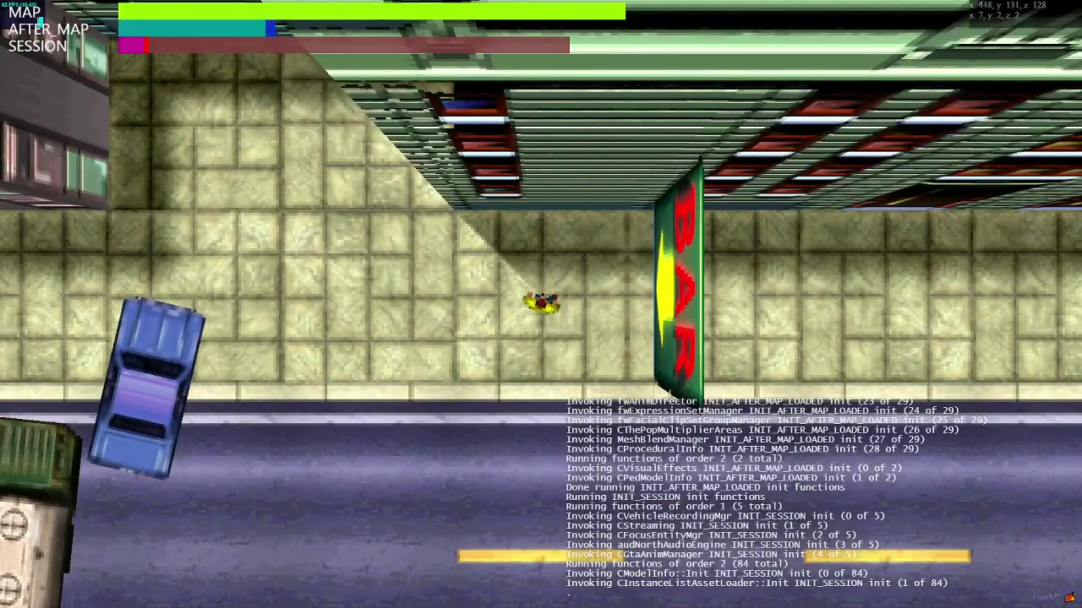
Step: Check the Cfx.re Server console for the incoming connection, minimize it and return to the loading game
{"action": "key", "text": "alt+Tab"}
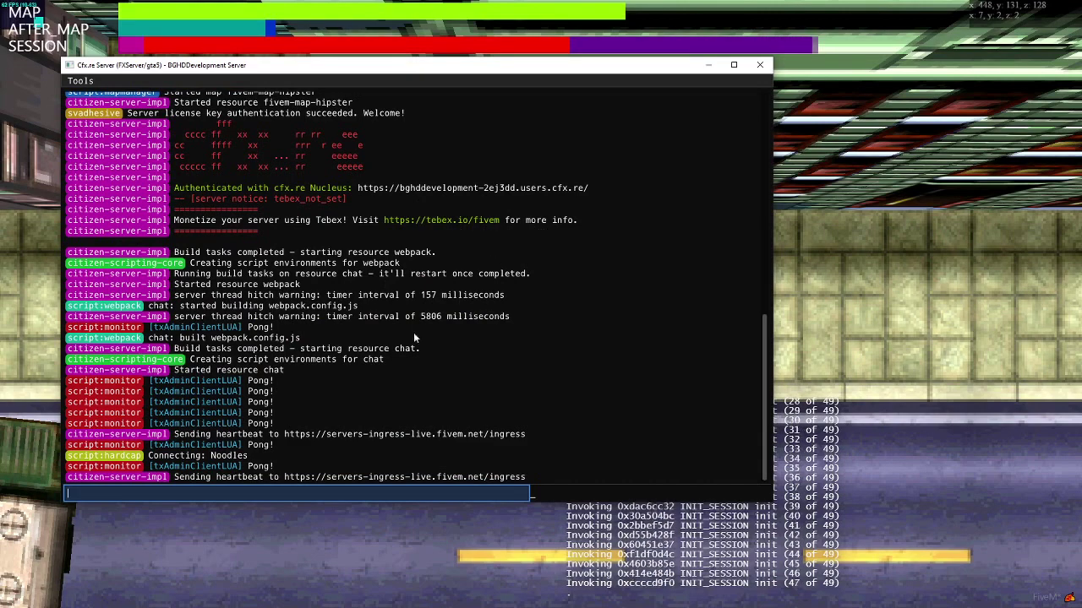
{"action": "left_click", "coordinate": [708, 65]}
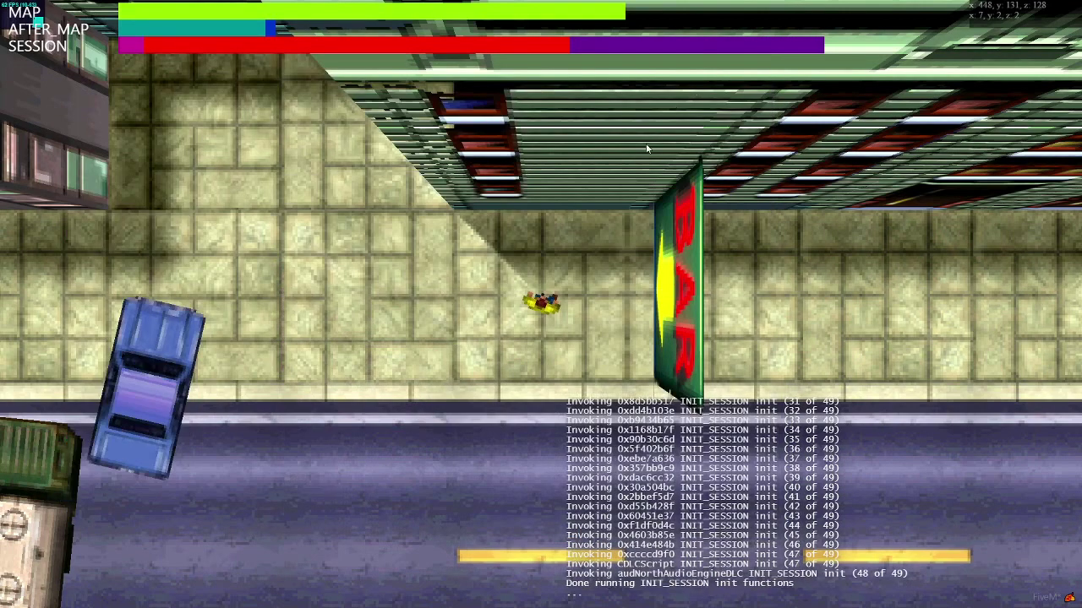
{"action": "key", "text": "Down"}
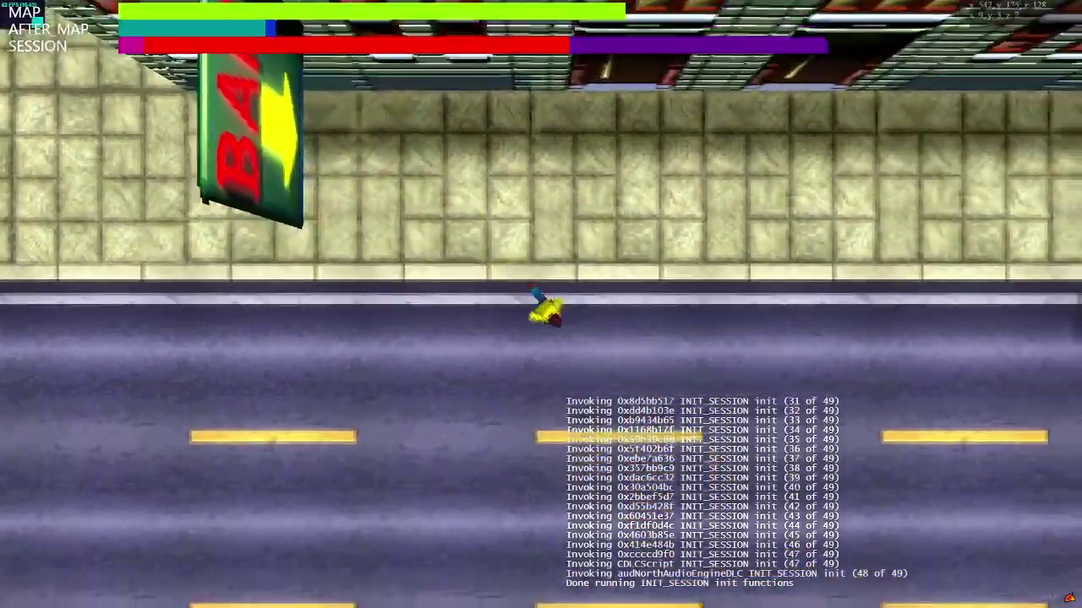
{"action": "key", "text": "Up"}
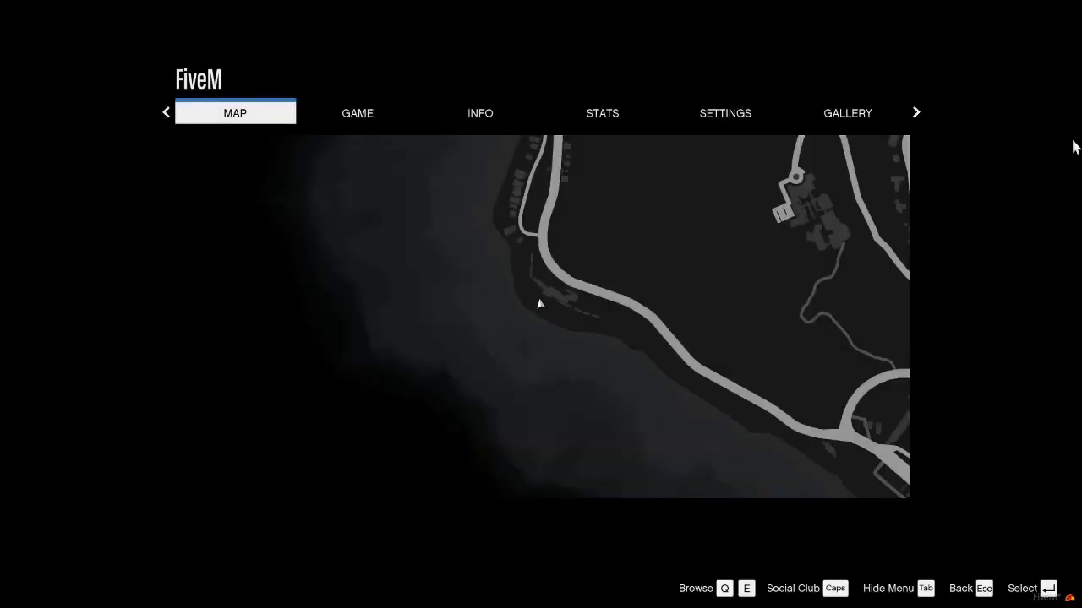
Step: Exit the game to Windows from the FiveM pause menu and confirm quitting
{"action": "key", "text": "e"}
{"action": "key", "text": "Return"}
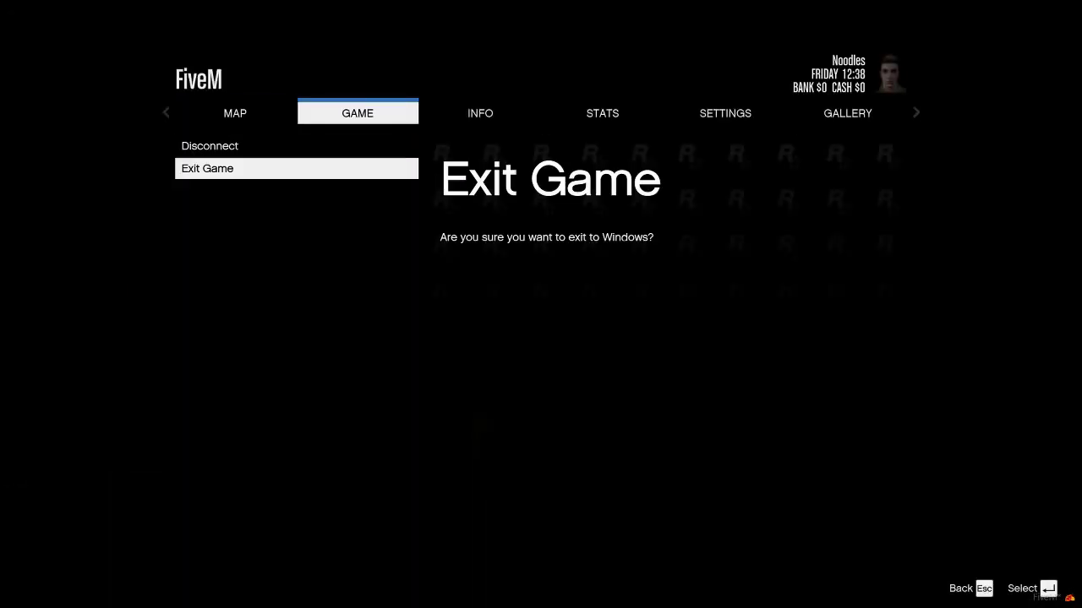
{"action": "key", "text": "Return"}
{"action": "key", "text": "Return"}
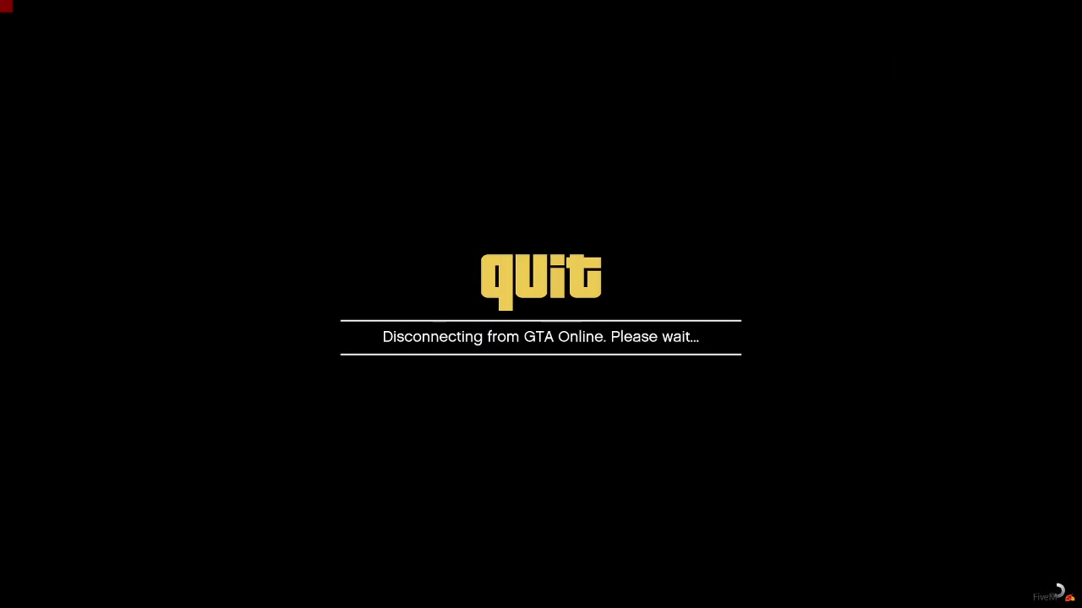